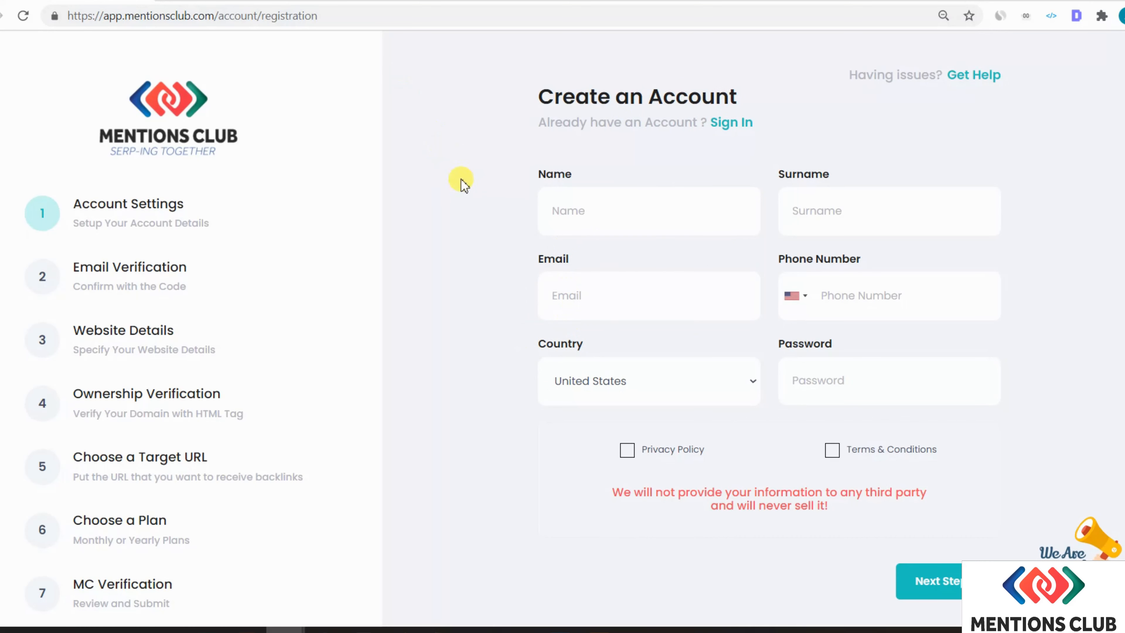
- Enter 'Name' as the first name and '2' as the surname
{"action": "left_click", "coordinate": [609, 214]}
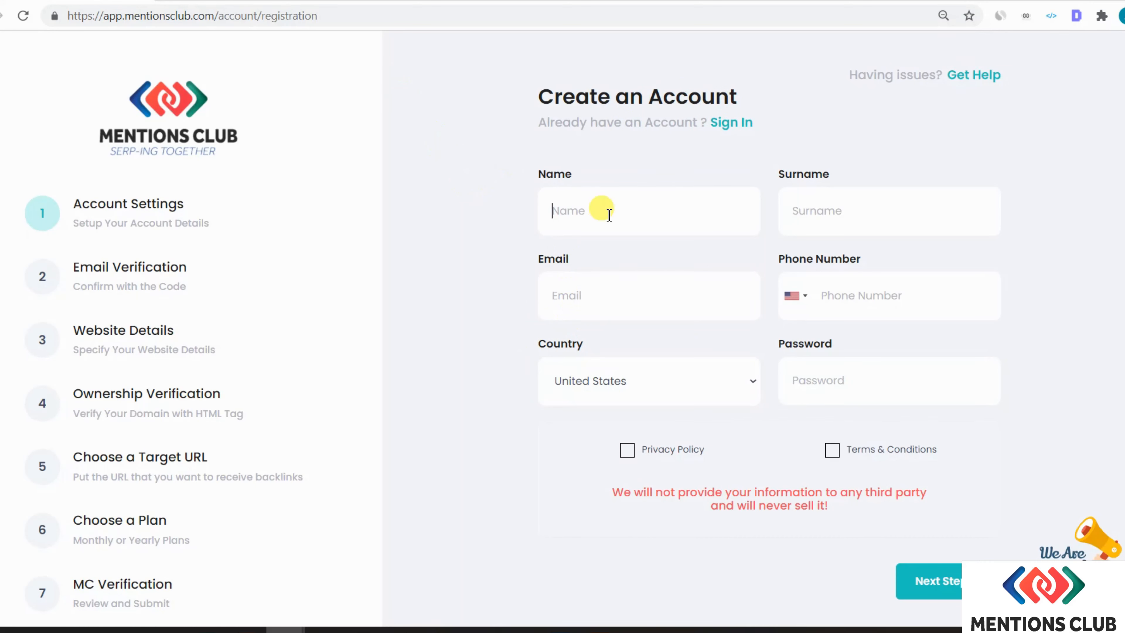
{"action": "type", "text": "Na"}
{"action": "type", "text": "me"}
{"action": "type", "text": "@"}
{"action": "key", "text": "BackSpace"}
{"action": "type", "text": "2"}
{"action": "key", "text": "Tab"}
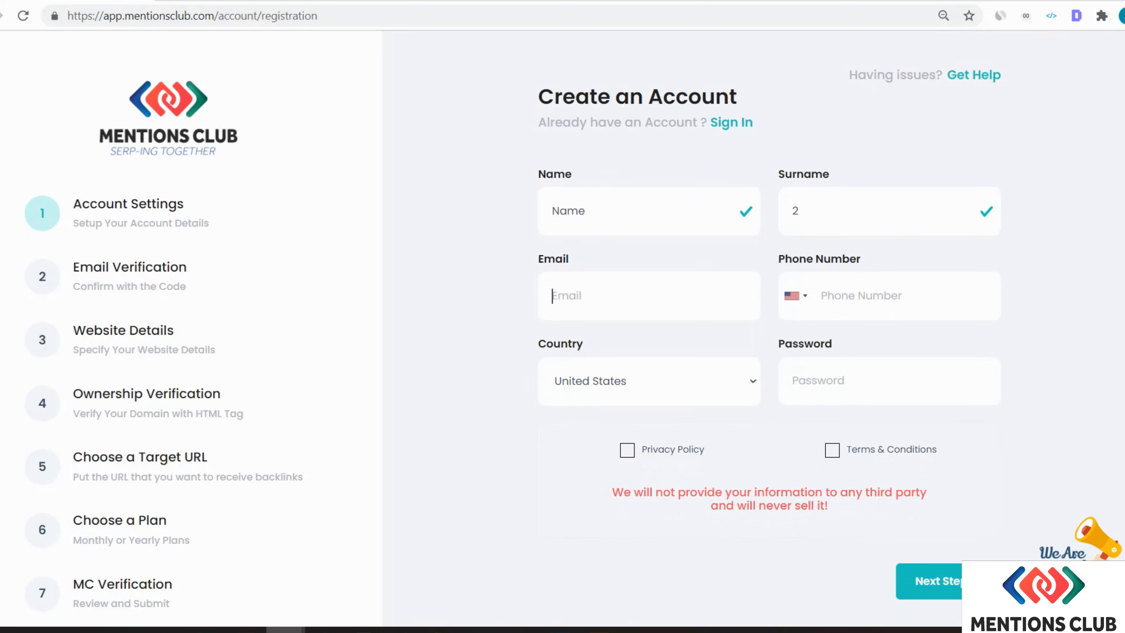
- Copy the Temp Mail address and paste it into the registration Email field
{"action": "left_click", "coordinate": [266, 1]}
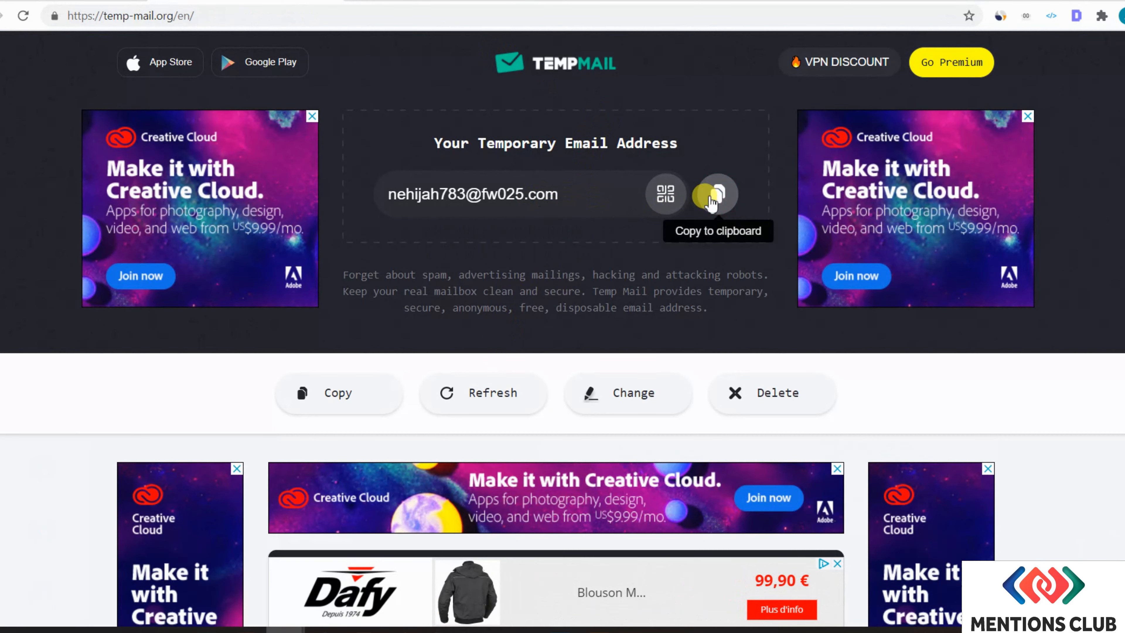
{"action": "left_click", "coordinate": [716, 192]}
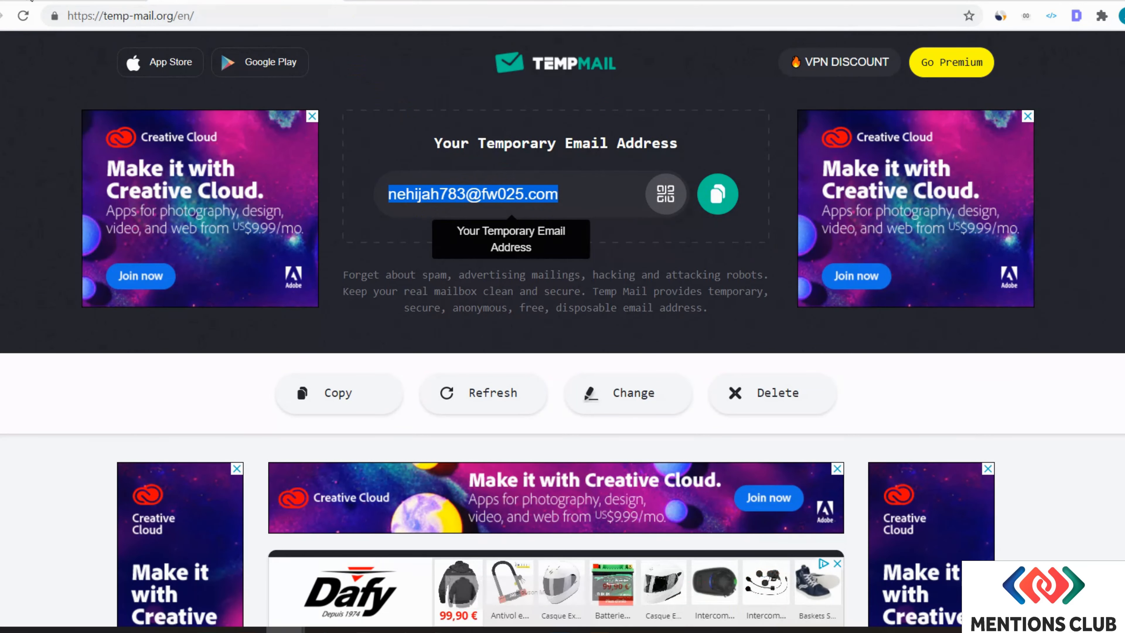
{"action": "key", "text": "ctrl+Tab"}
{"action": "key", "text": "ctrl+v"}
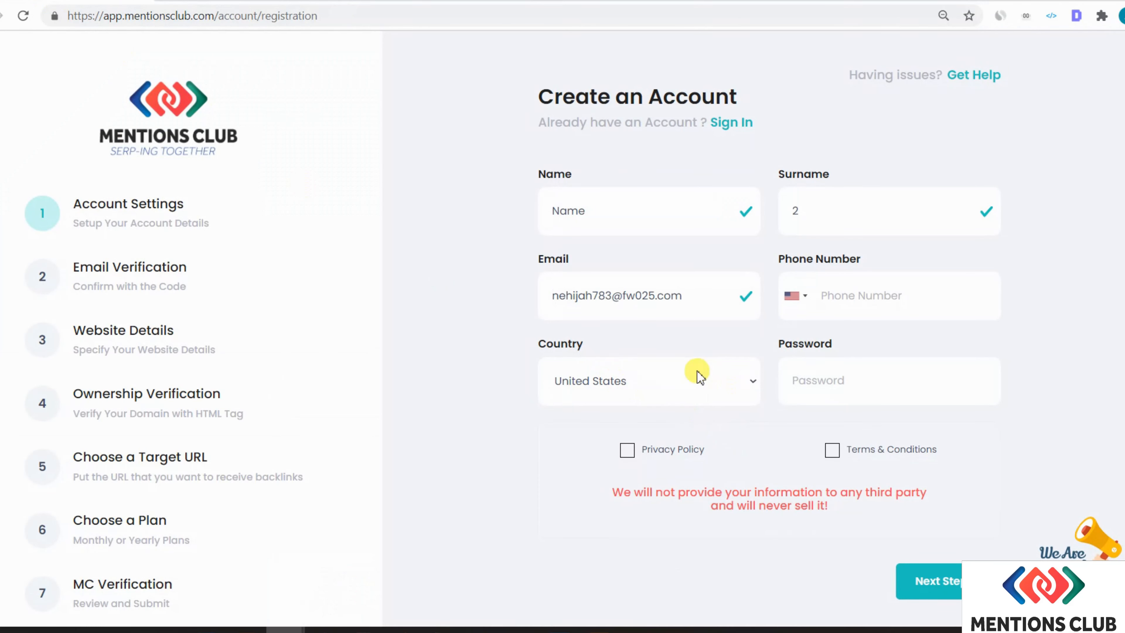
- Enter a phone number, keep United States as the country, and type an account password
{"action": "left_click", "coordinate": [884, 304]}
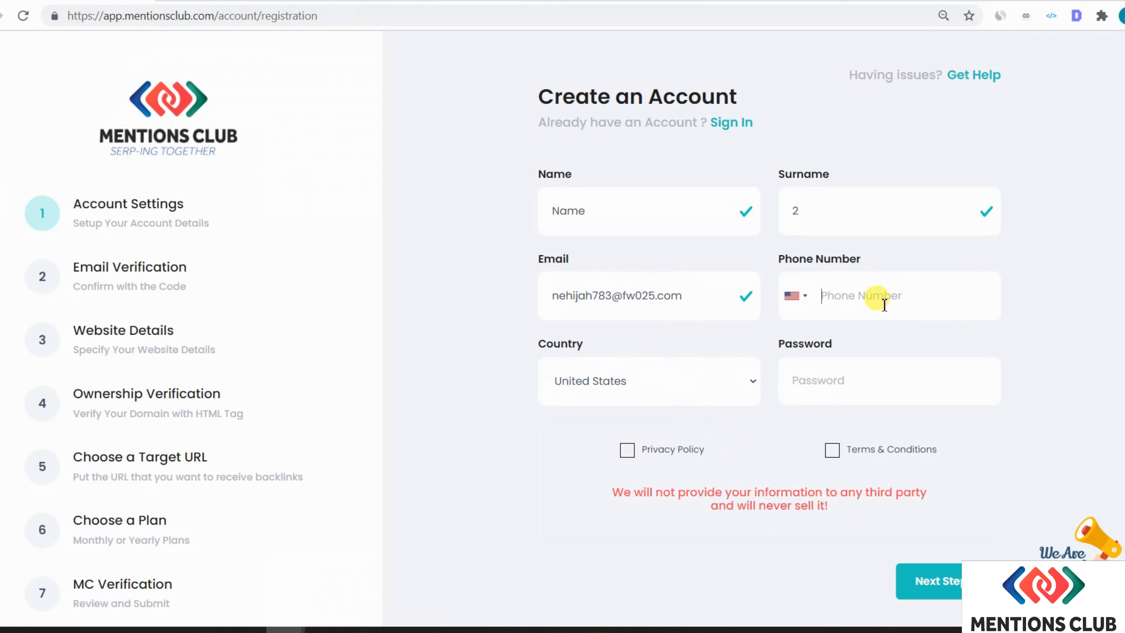
{"action": "type", "text": "3333333333"}
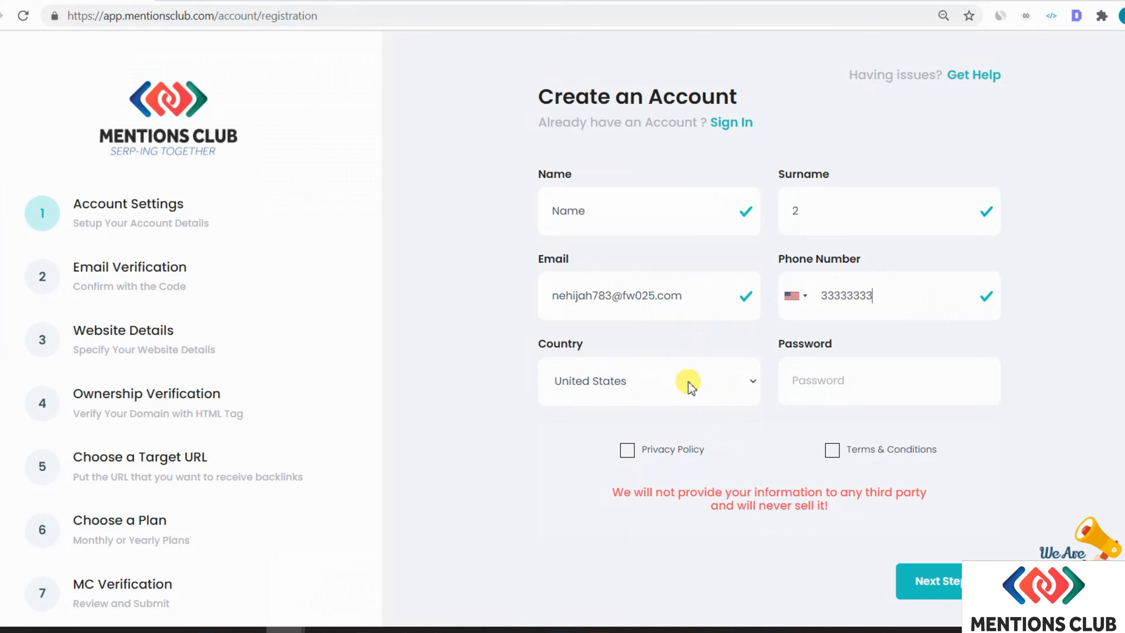
{"action": "left_click", "coordinate": [622, 385]}
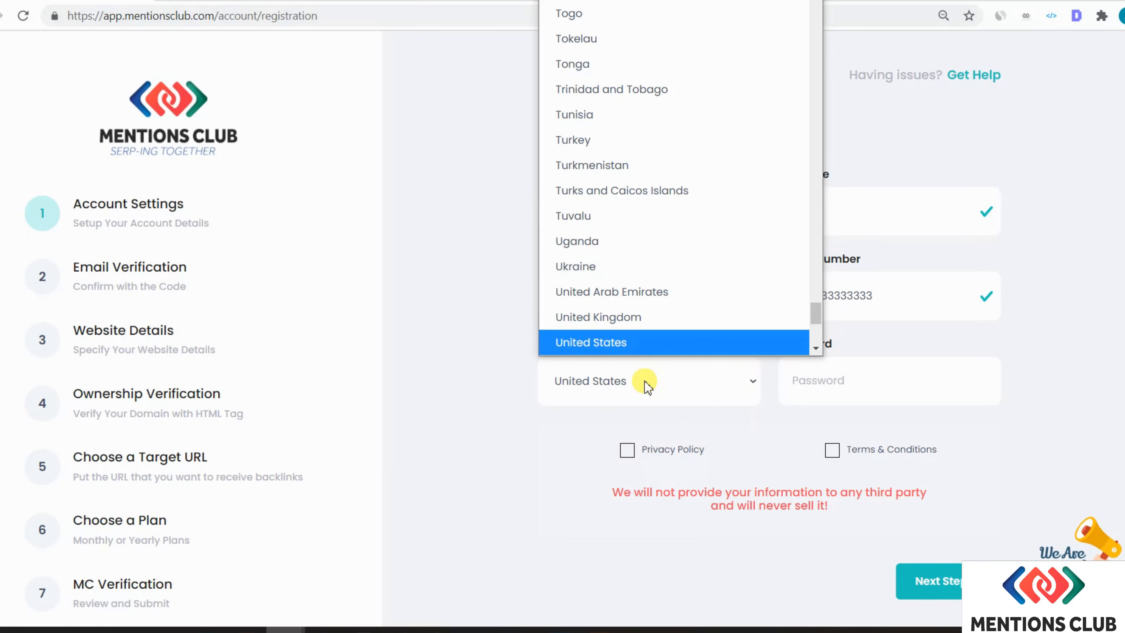
{"action": "left_click", "coordinate": [647, 386]}
{"action": "left_click", "coordinate": [611, 381]}
{"action": "left_click", "coordinate": [695, 393]}
{"action": "left_click", "coordinate": [920, 376]}
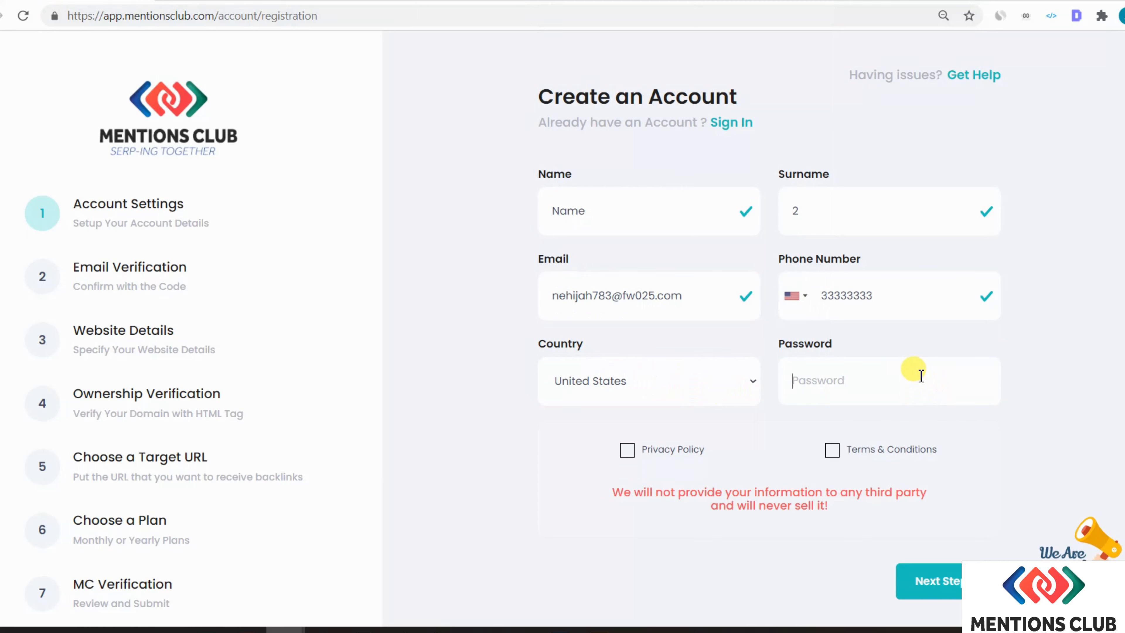
{"action": "type", "text": "123456"}
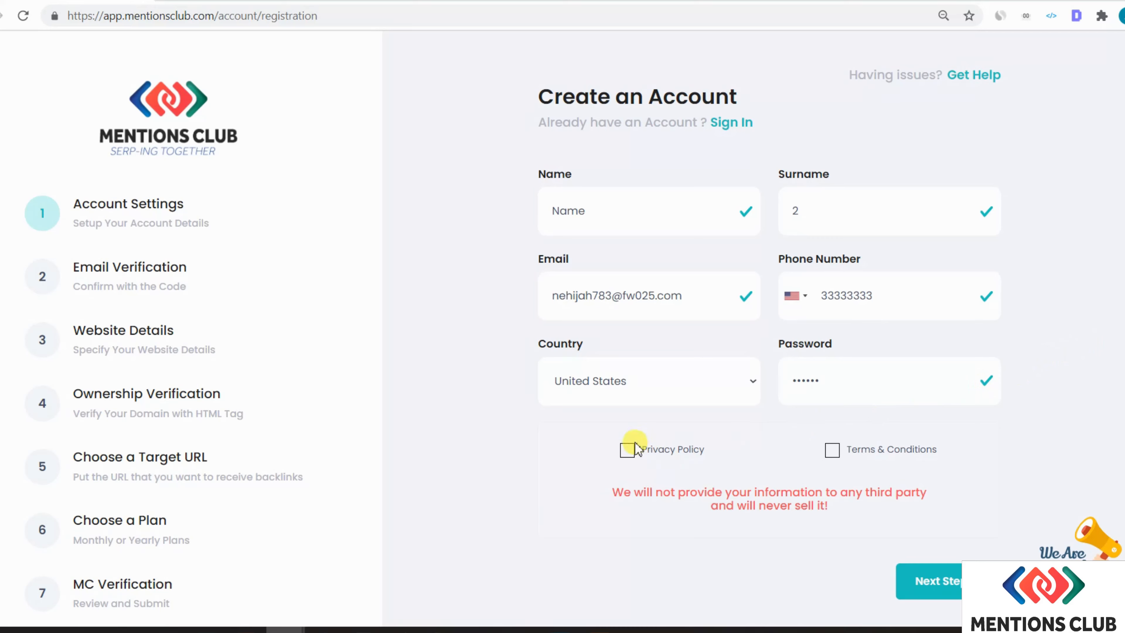
- Accept the Privacy Policy in its modal
{"action": "left_click", "coordinate": [626, 451]}
{"action": "scroll", "coordinate": [524, 347], "scroll_direction": "down", "scroll_amount": 20}
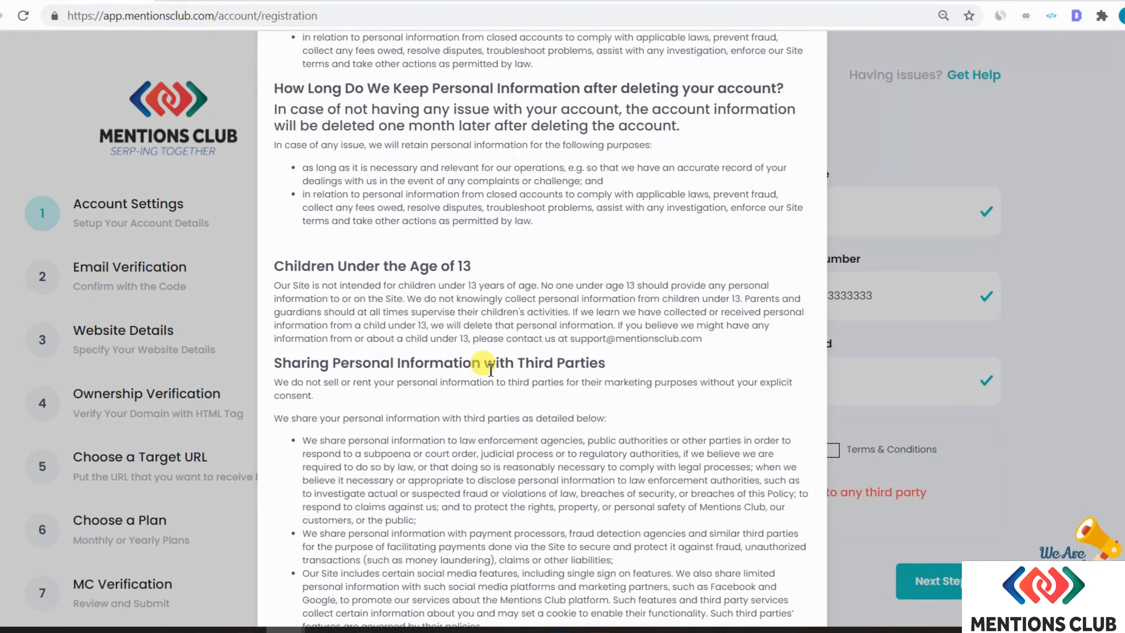
{"action": "scroll", "coordinate": [504, 388], "scroll_direction": "down", "scroll_amount": 20}
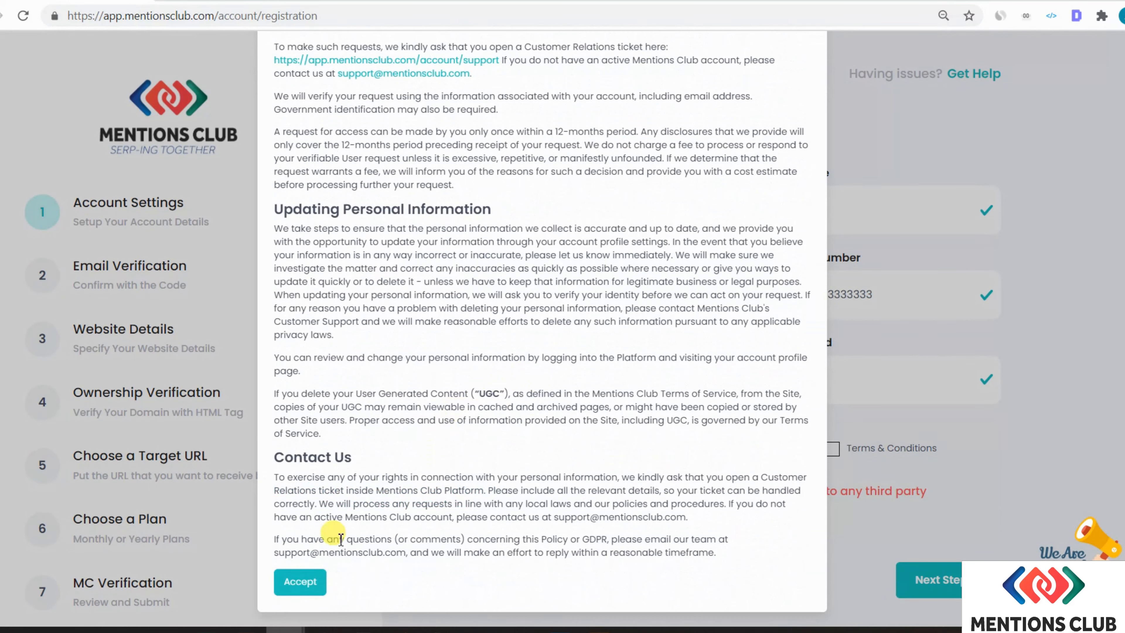
{"action": "left_click", "coordinate": [295, 581]}
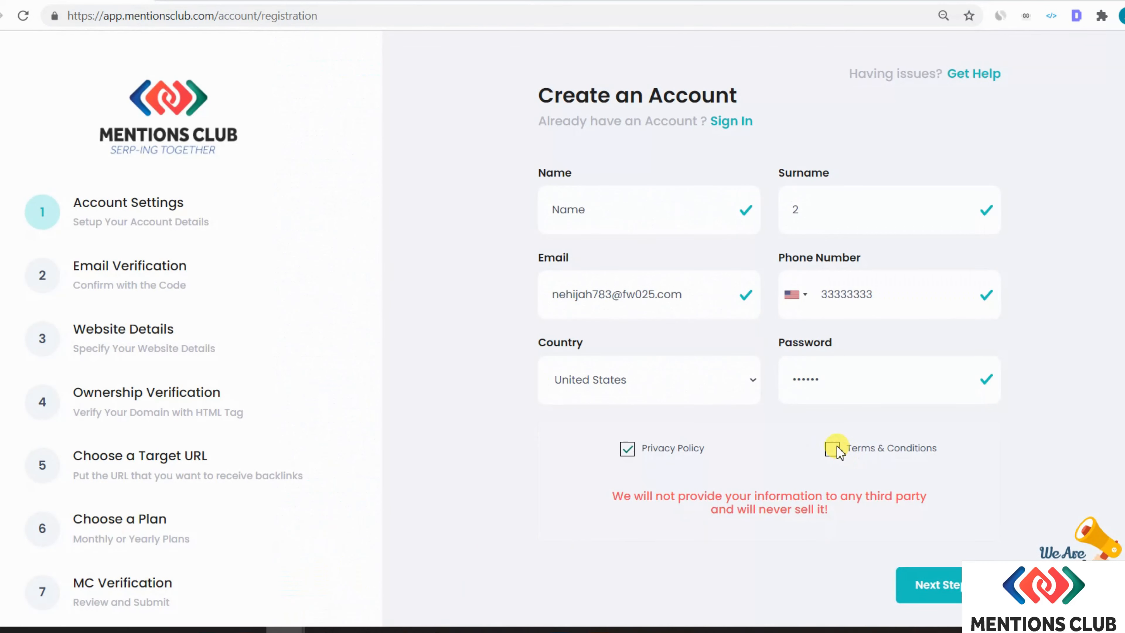
- Accept the Terms & Conditions and submit the account details, then focus the first code box
{"action": "left_click", "coordinate": [835, 446]}
{"action": "scroll", "coordinate": [514, 429], "scroll_direction": "down", "scroll_amount": 20}
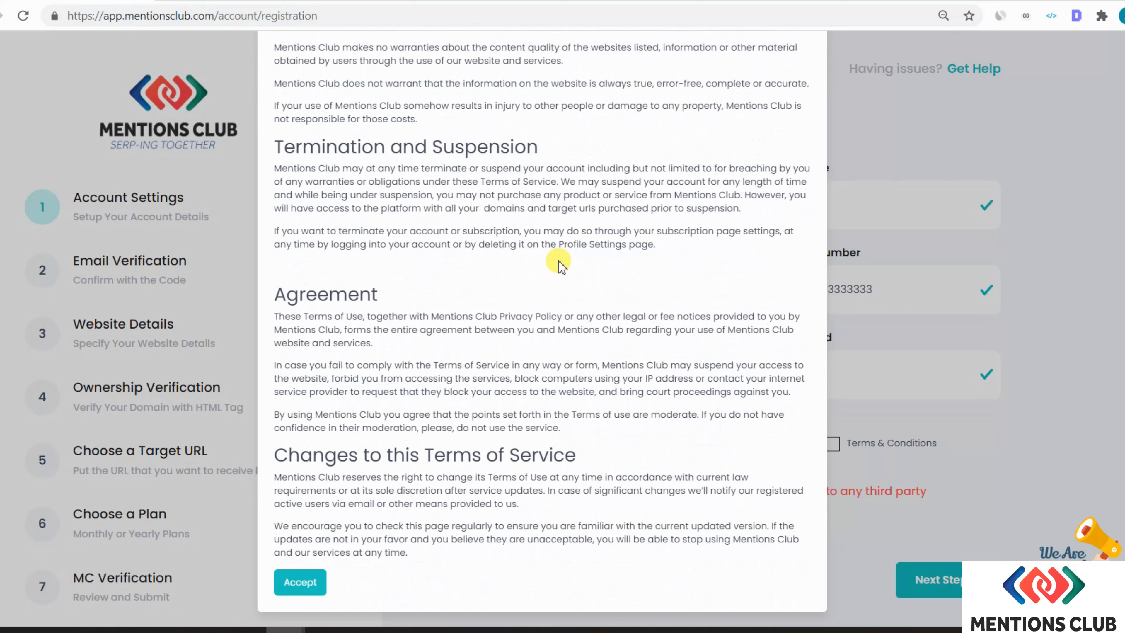
{"action": "left_click", "coordinate": [300, 578]}
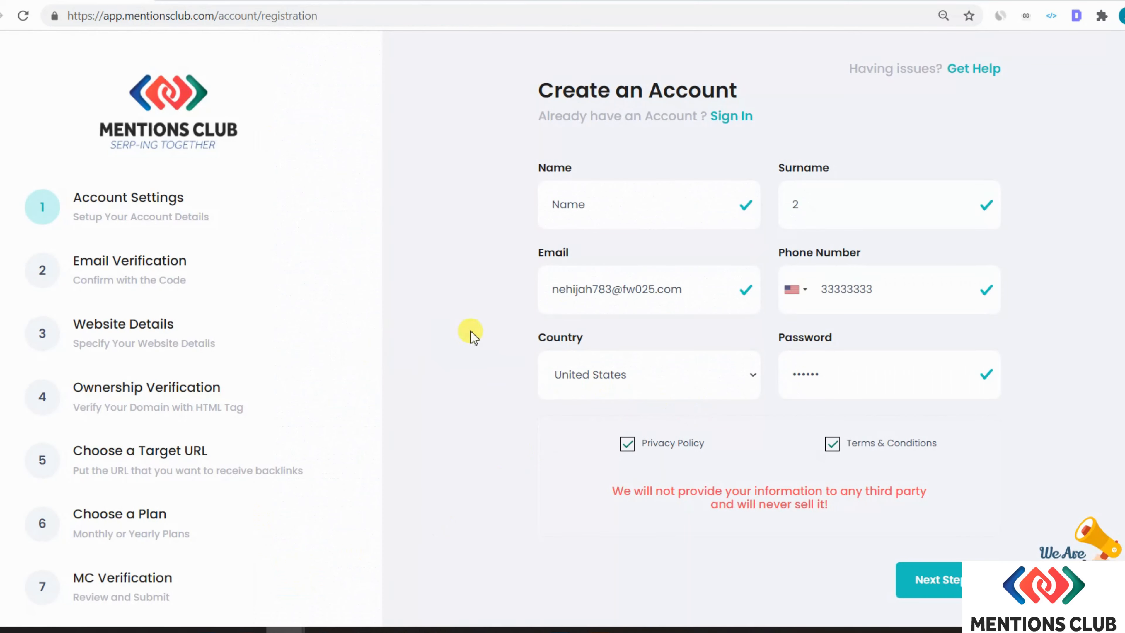
{"action": "left_click", "coordinate": [940, 581]}
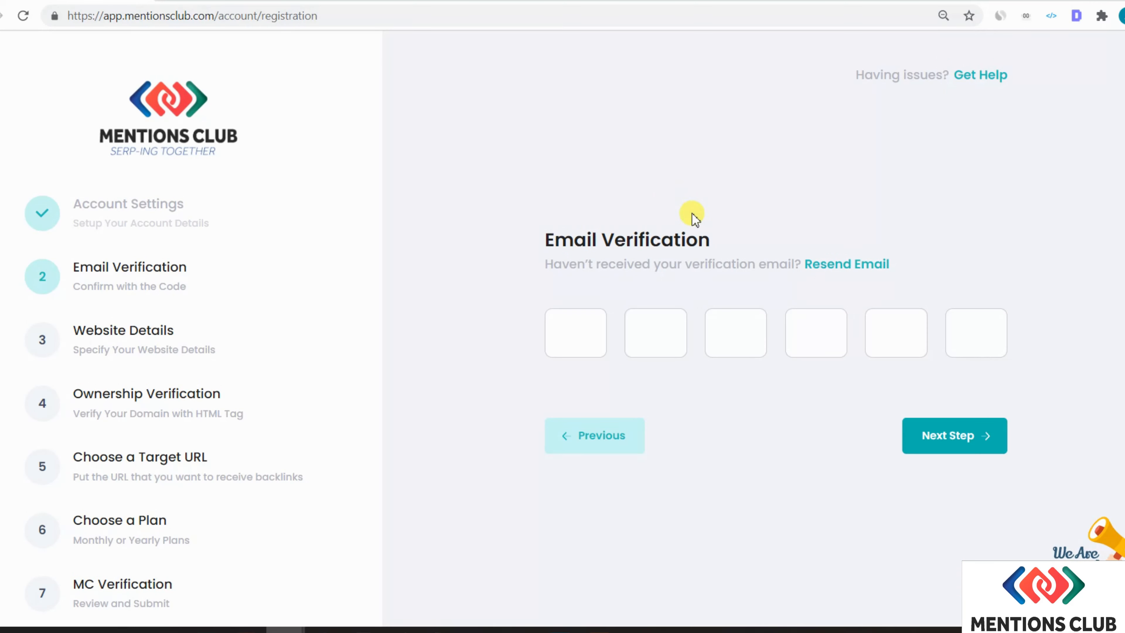
{"action": "left_click", "coordinate": [598, 339]}
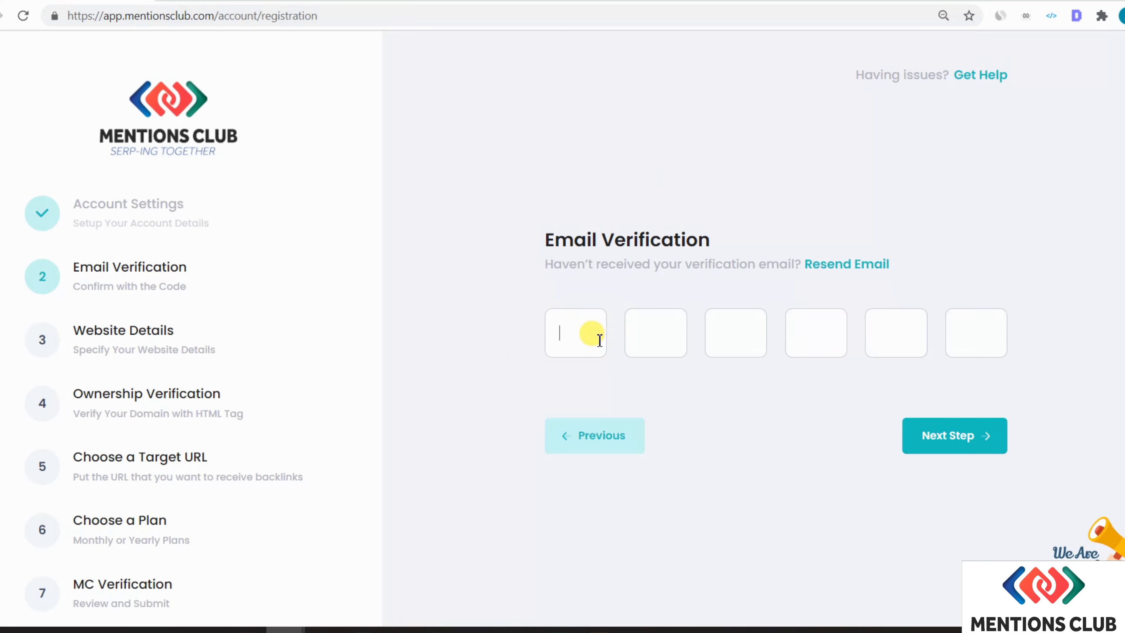
- Open Mentions Club's Email Verification message in Temp Mail and select its six-digit code
{"action": "left_click", "coordinate": [239, 5]}
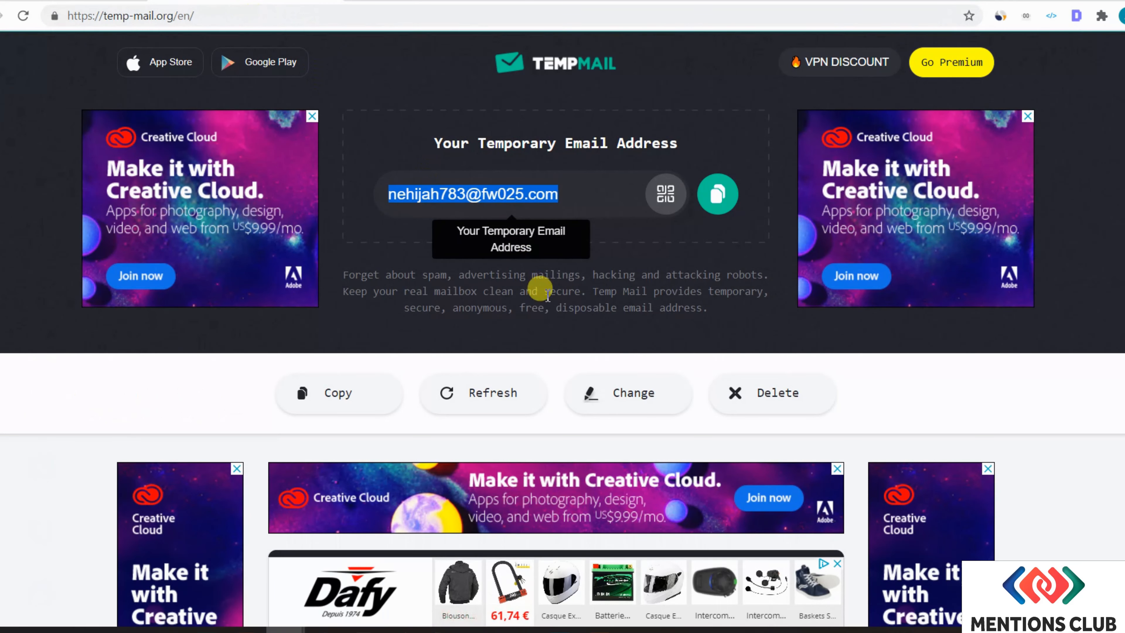
{"action": "scroll", "coordinate": [499, 364], "scroll_direction": "down", "scroll_amount": 3}
{"action": "scroll", "coordinate": [499, 363], "scroll_direction": "down", "scroll_amount": 5}
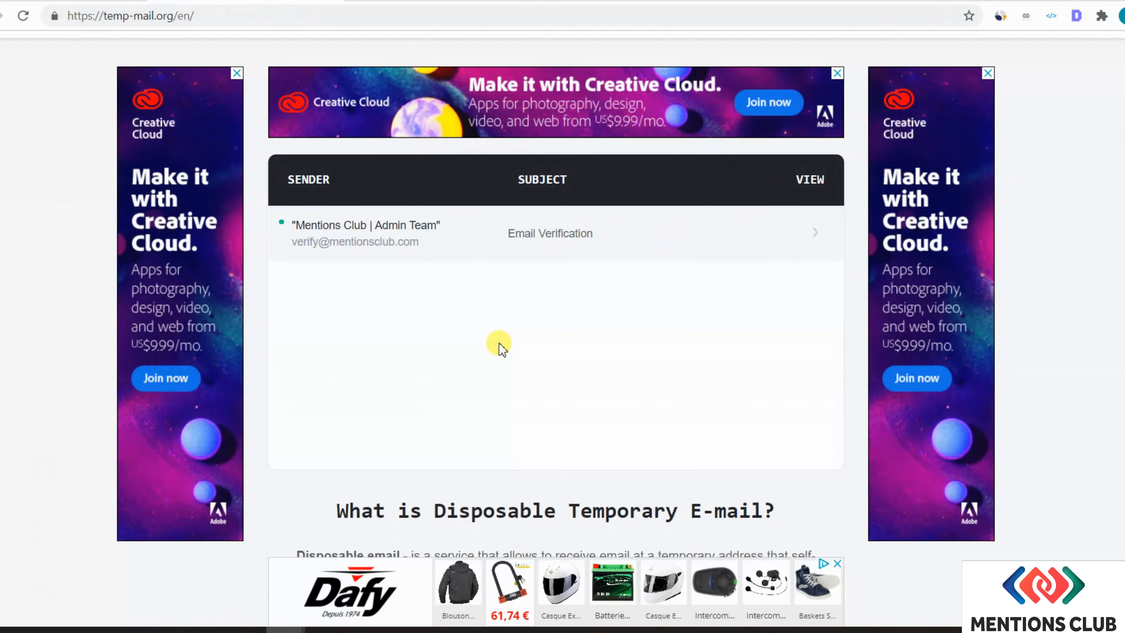
{"action": "left_click", "coordinate": [560, 239]}
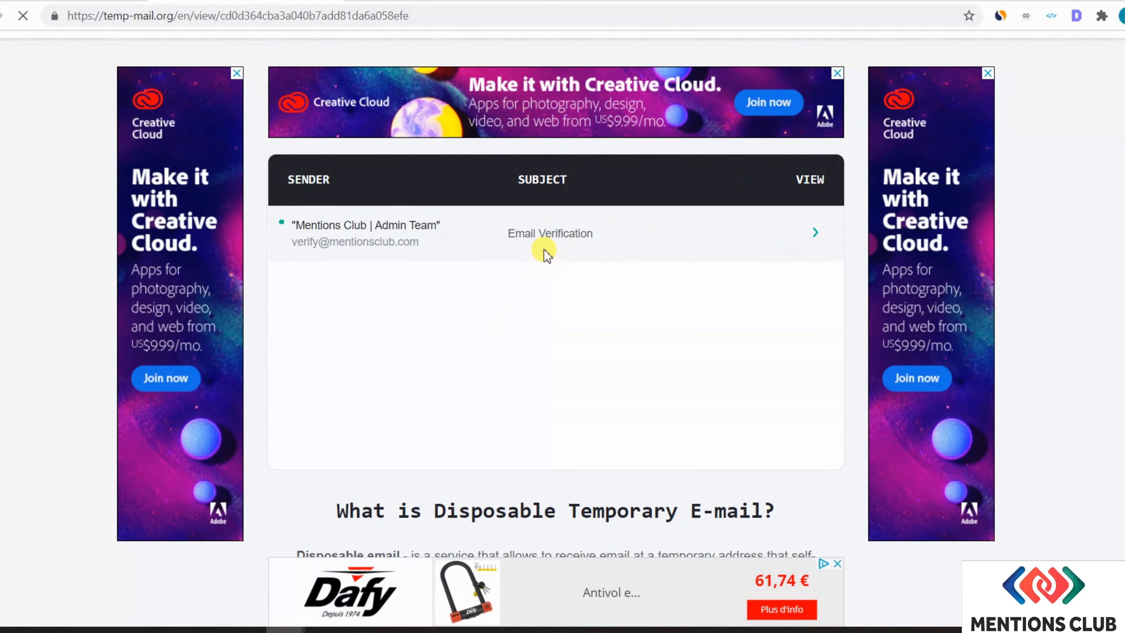
{"action": "scroll", "coordinate": [514, 368], "scroll_direction": "down", "scroll_amount": 5}
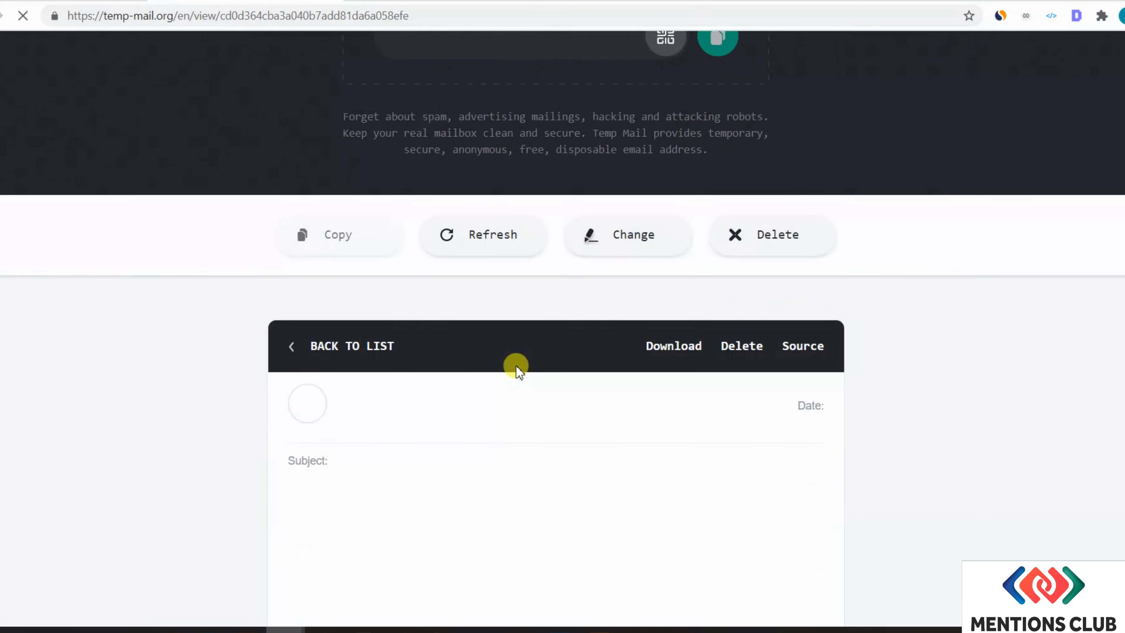
{"action": "scroll", "coordinate": [514, 354], "scroll_direction": "down", "scroll_amount": 12}
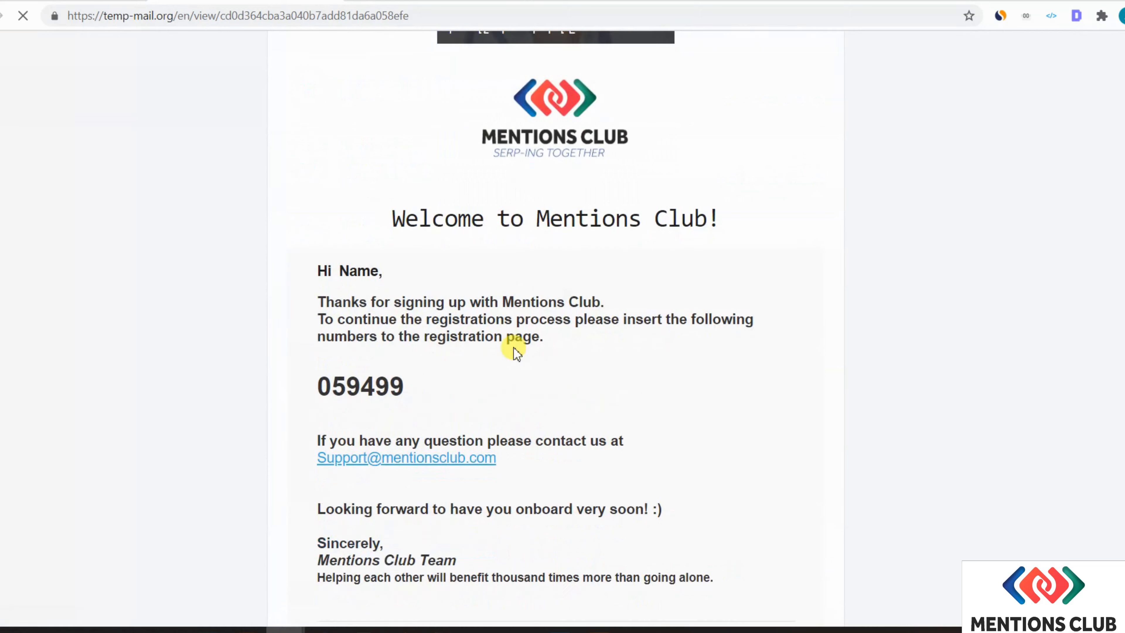
{"action": "double_click", "coordinate": [360, 227]}
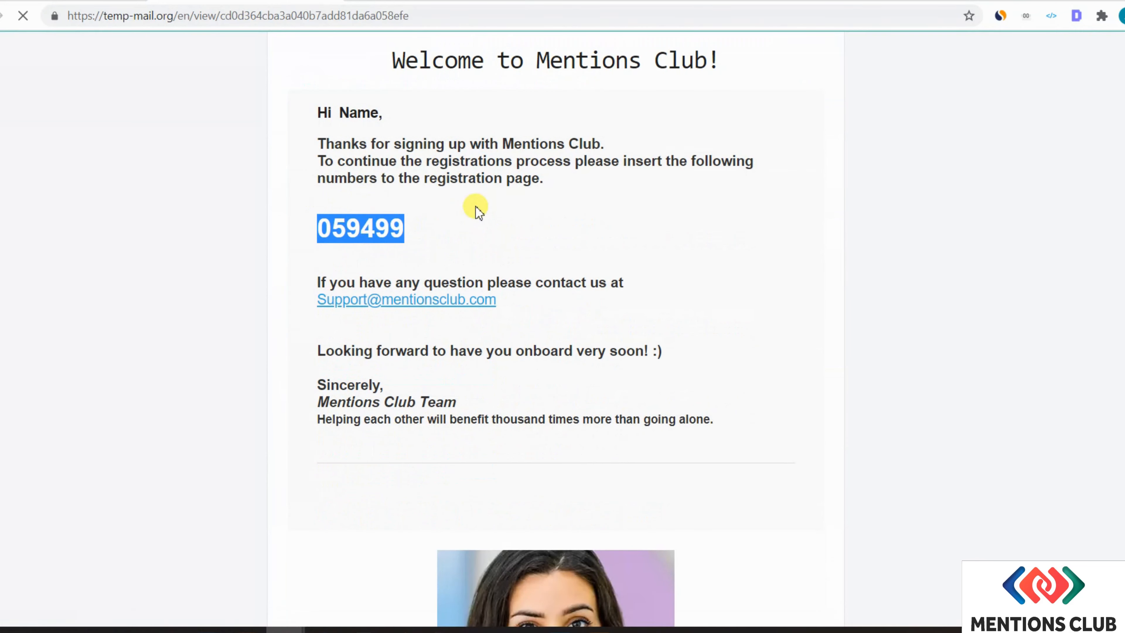
- Paste the verification code into the Mentions Club boxes and submit it
{"action": "left_click", "coordinate": [83, 5]}
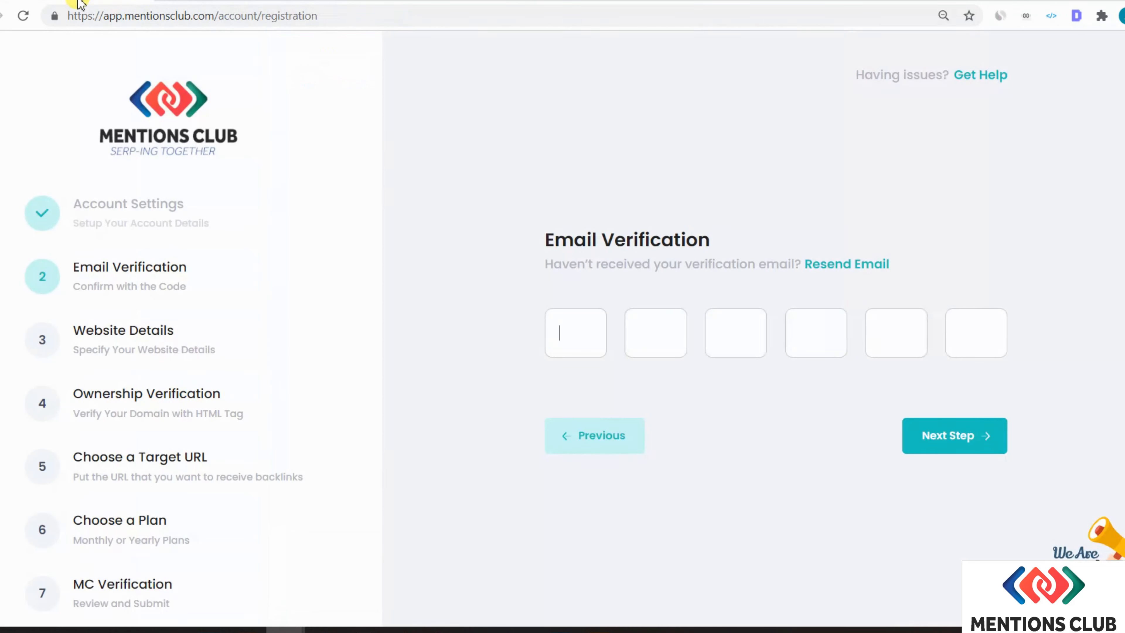
{"action": "type", "text": "0"}
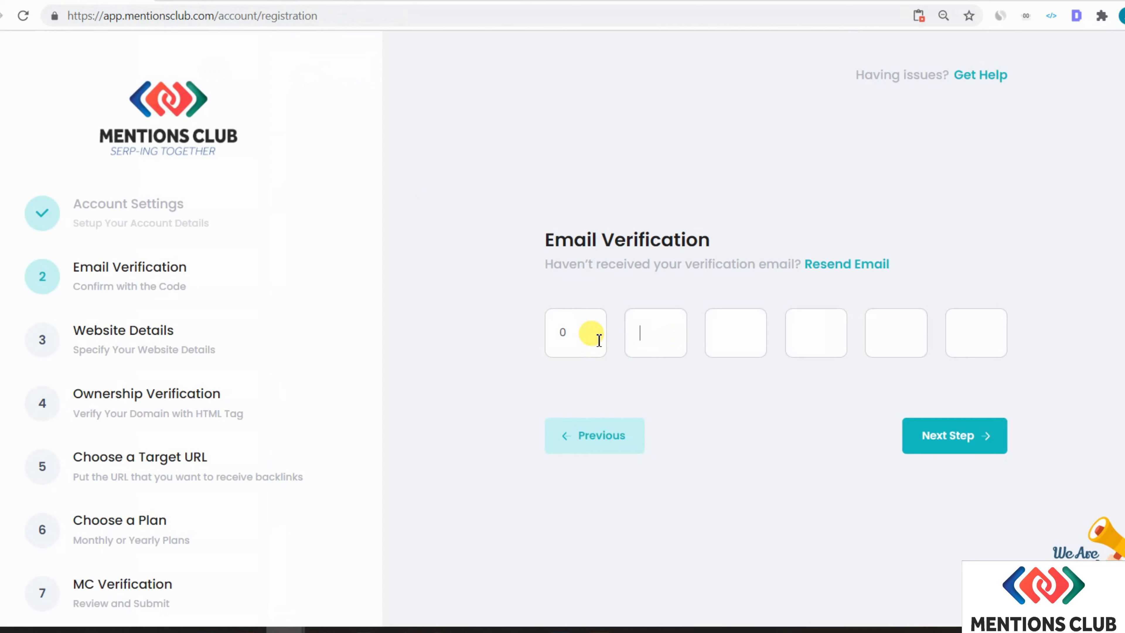
{"action": "left_click", "coordinate": [952, 445]}
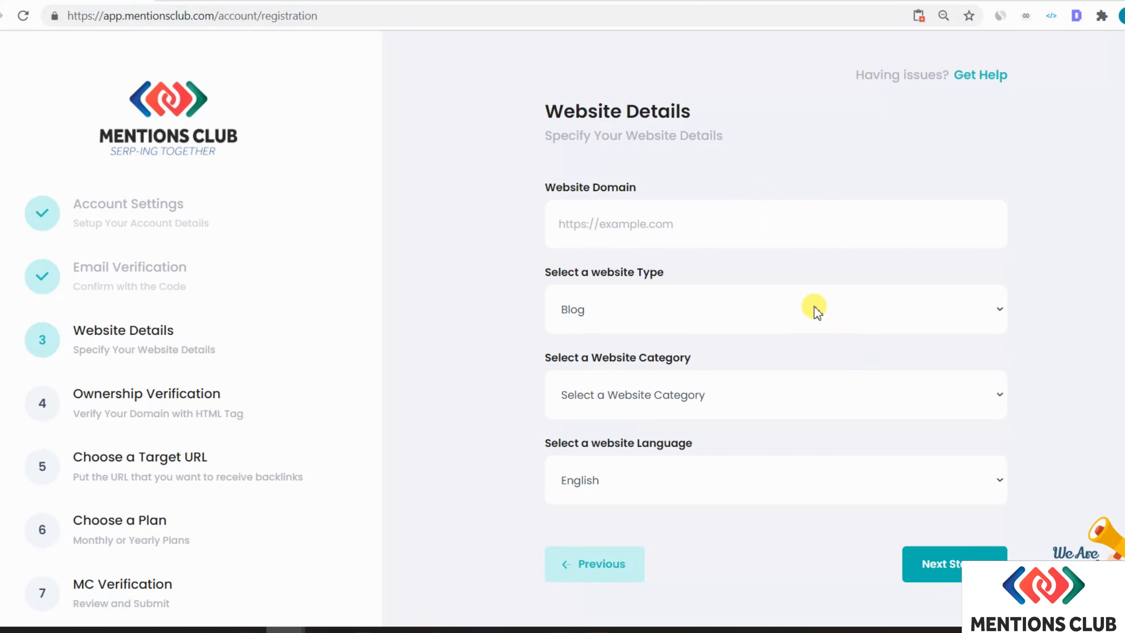
- Copy the site domain glasscony.ml from the WordPress tab's address bar
{"action": "left_click", "coordinate": [423, 1]}
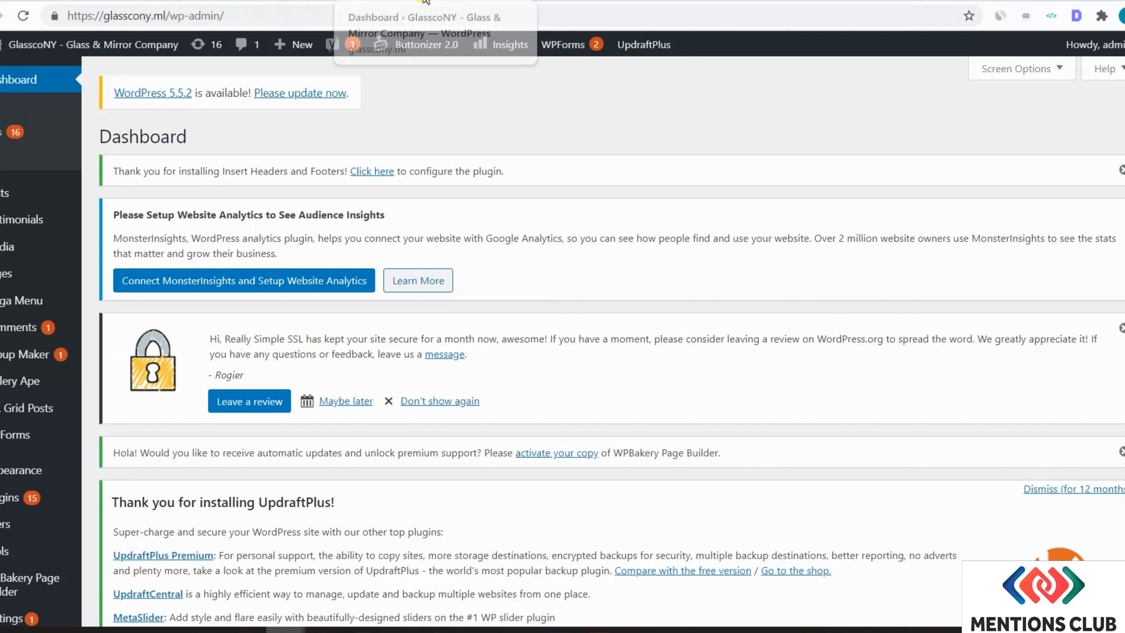
{"action": "double_click", "coordinate": [126, 14]}
{"action": "key", "text": "ctrl+c"}
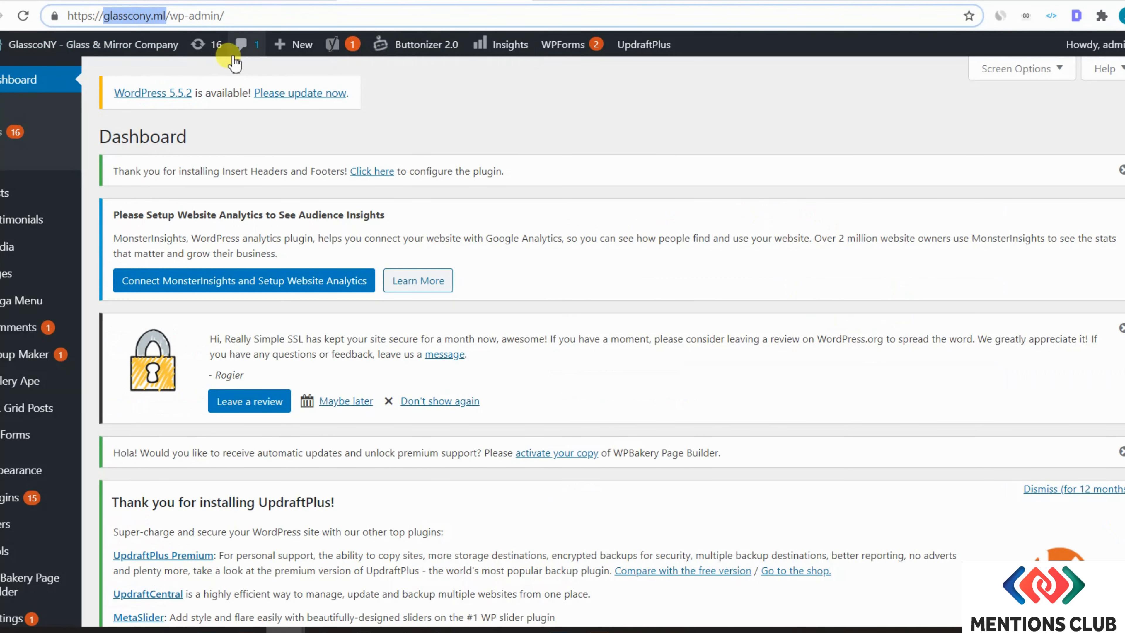
{"action": "left_click", "coordinate": [104, 1]}
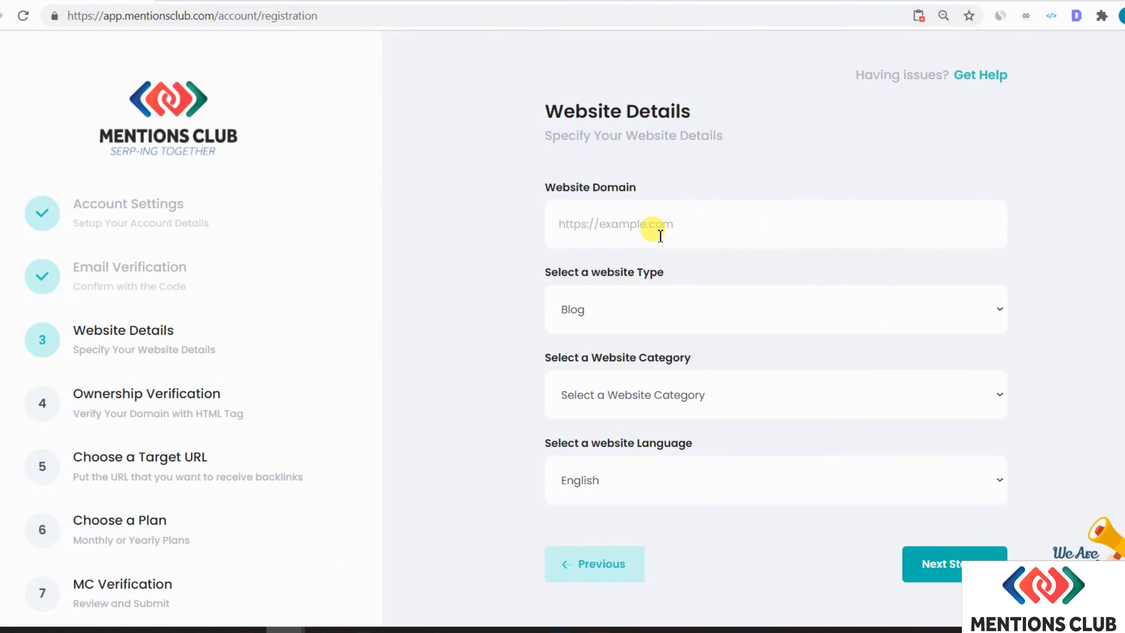
- Paste glasscony.ml as the website domain and keep Blog as the website type
{"action": "left_click", "coordinate": [660, 224]}
{"action": "key", "text": "ctrl+v"}
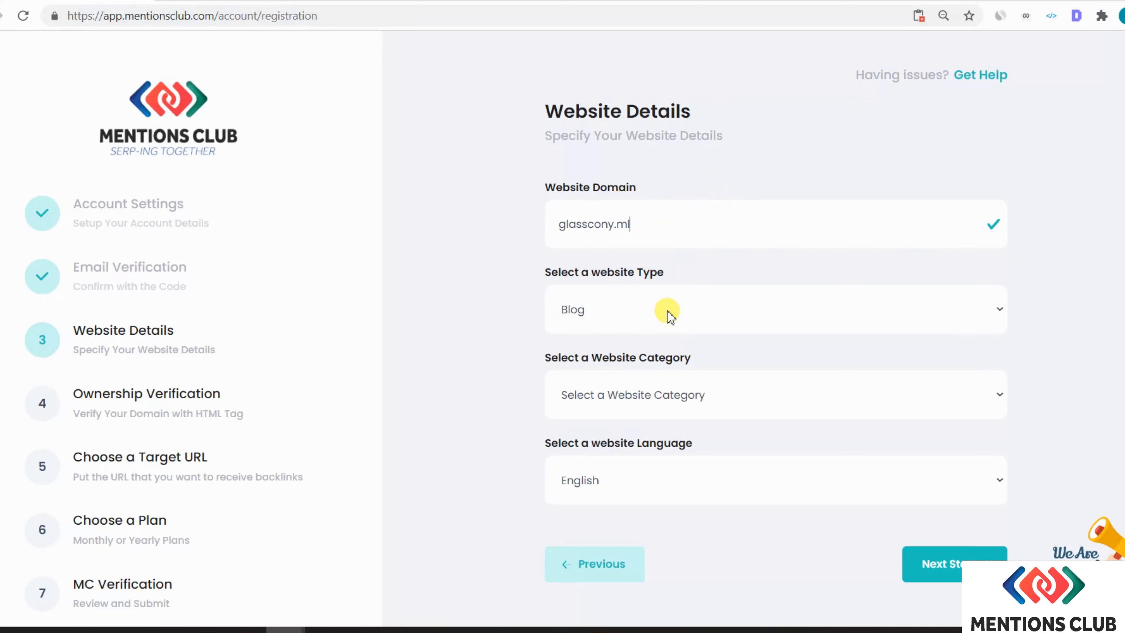
{"action": "left_click", "coordinate": [604, 315]}
{"action": "left_click", "coordinate": [604, 315]}
{"action": "left_click", "coordinate": [648, 315]}
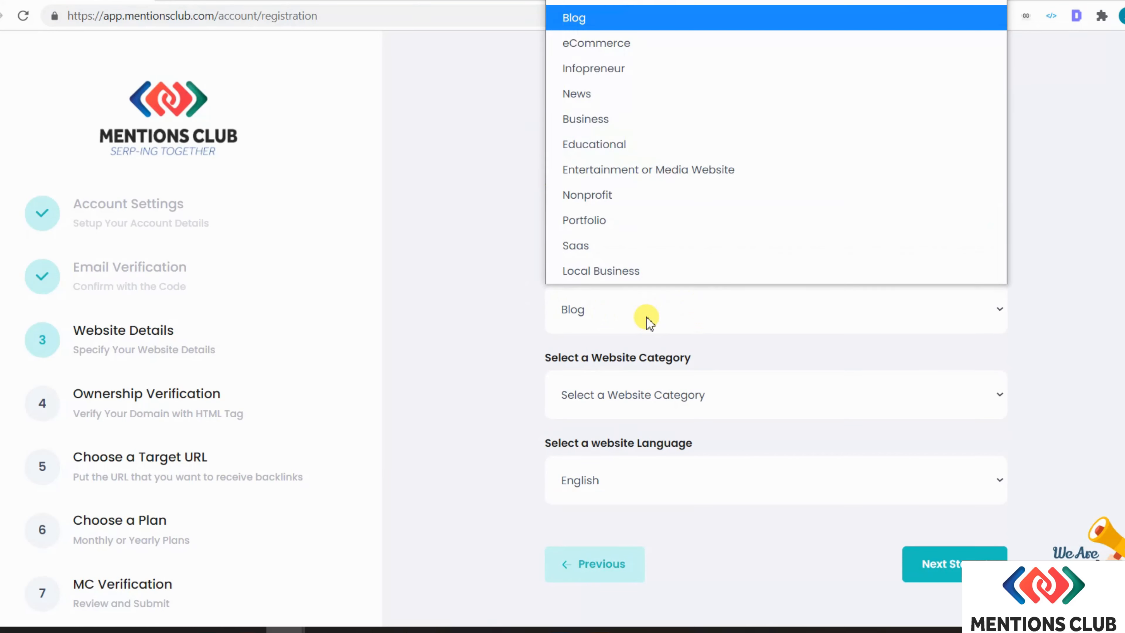
{"action": "left_click", "coordinate": [652, 315]}
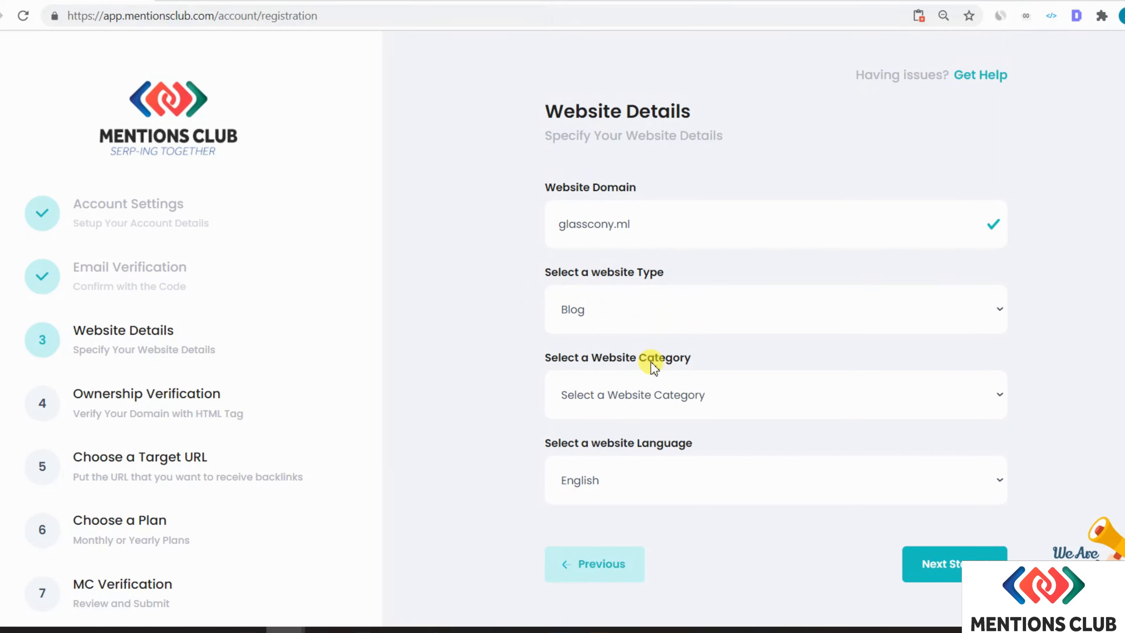
- Choose the Real Estate & Removals category with Real Estate for both secondary sub categories, then continue
{"action": "left_click", "coordinate": [642, 395]}
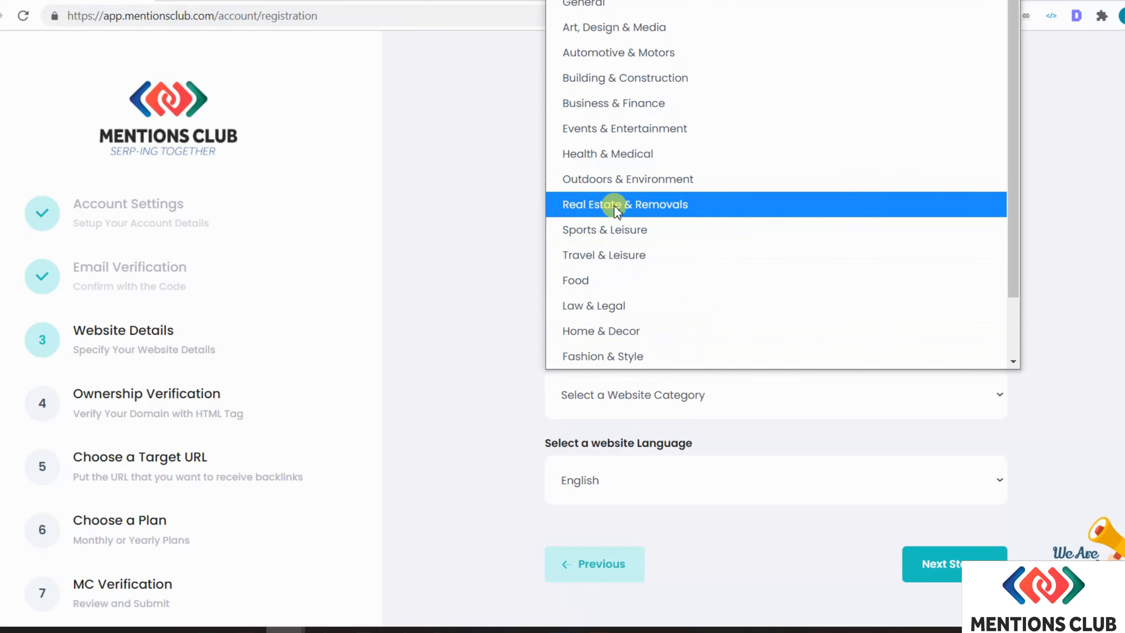
{"action": "left_click", "coordinate": [695, 209]}
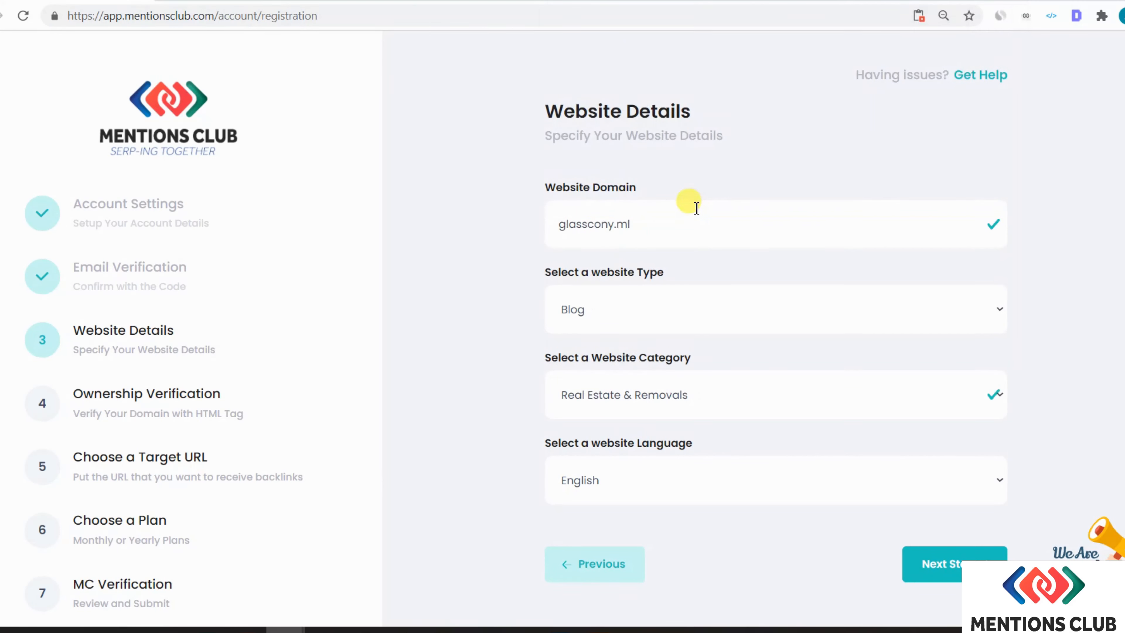
{"action": "scroll", "coordinate": [622, 464], "scroll_direction": "down", "scroll_amount": 3}
{"action": "left_click", "coordinate": [664, 401]}
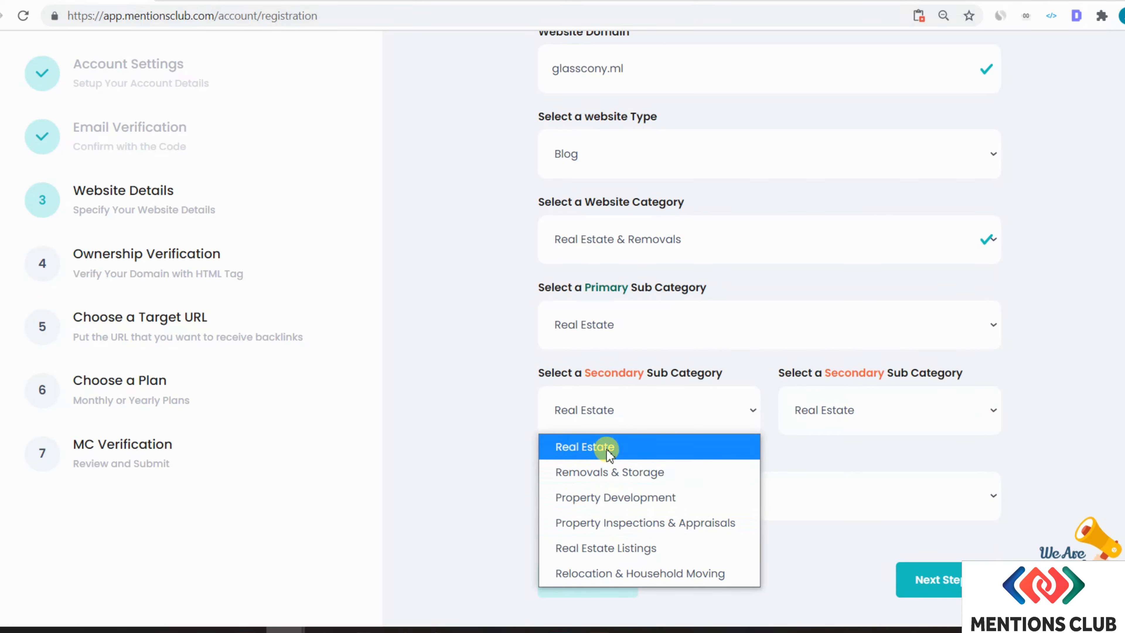
{"action": "left_click", "coordinate": [629, 447]}
{"action": "left_click", "coordinate": [858, 410]}
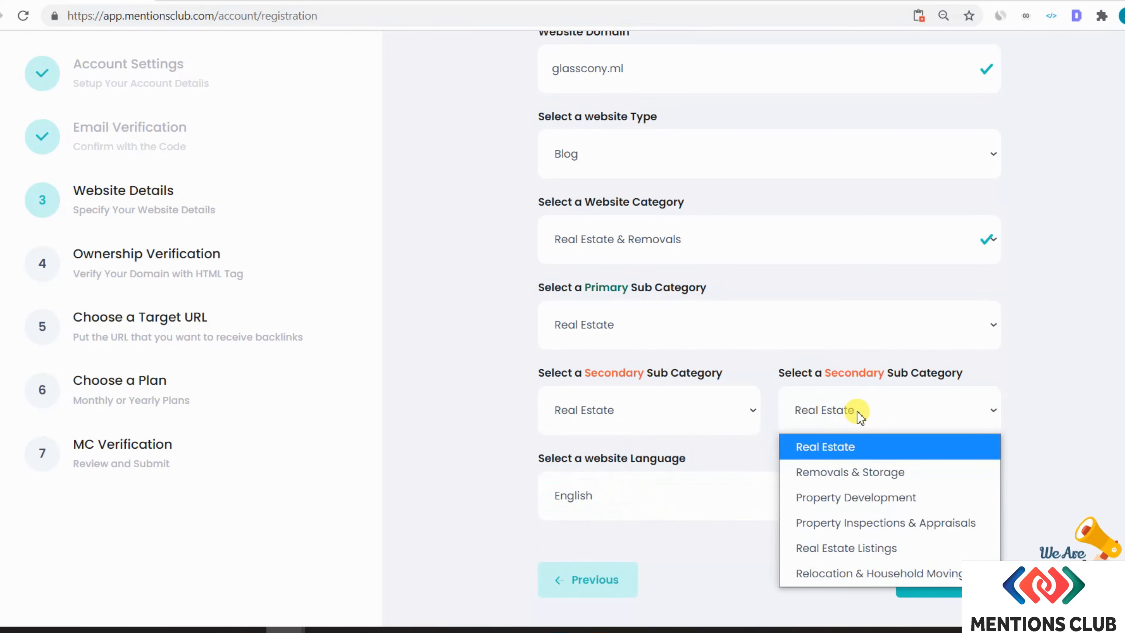
{"action": "left_click", "coordinate": [907, 410]}
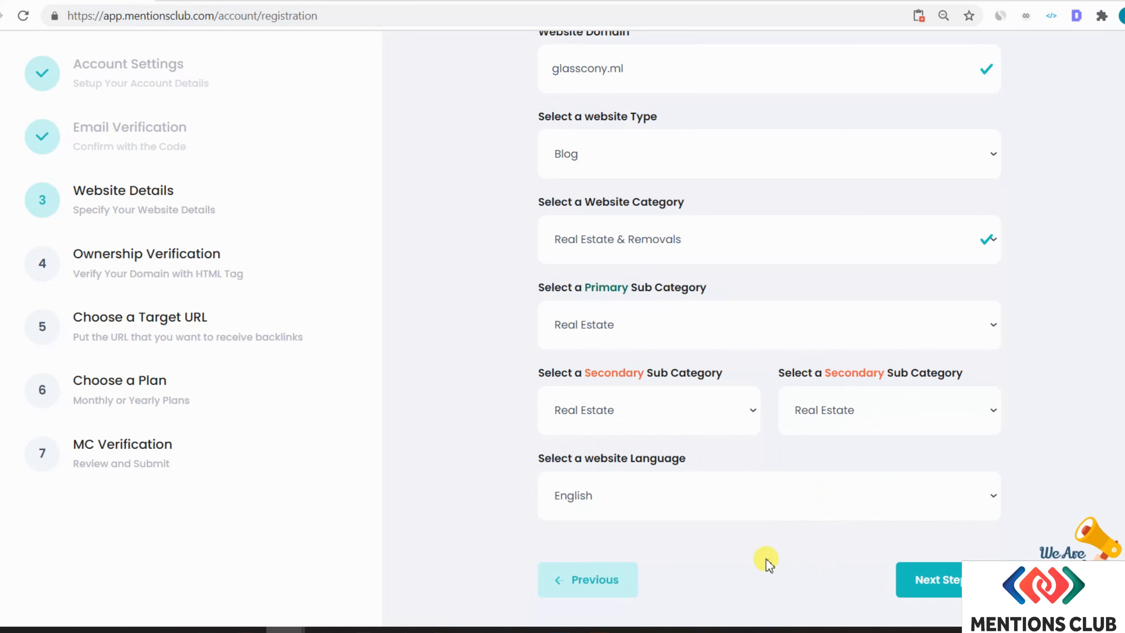
{"action": "left_click", "coordinate": [929, 579]}
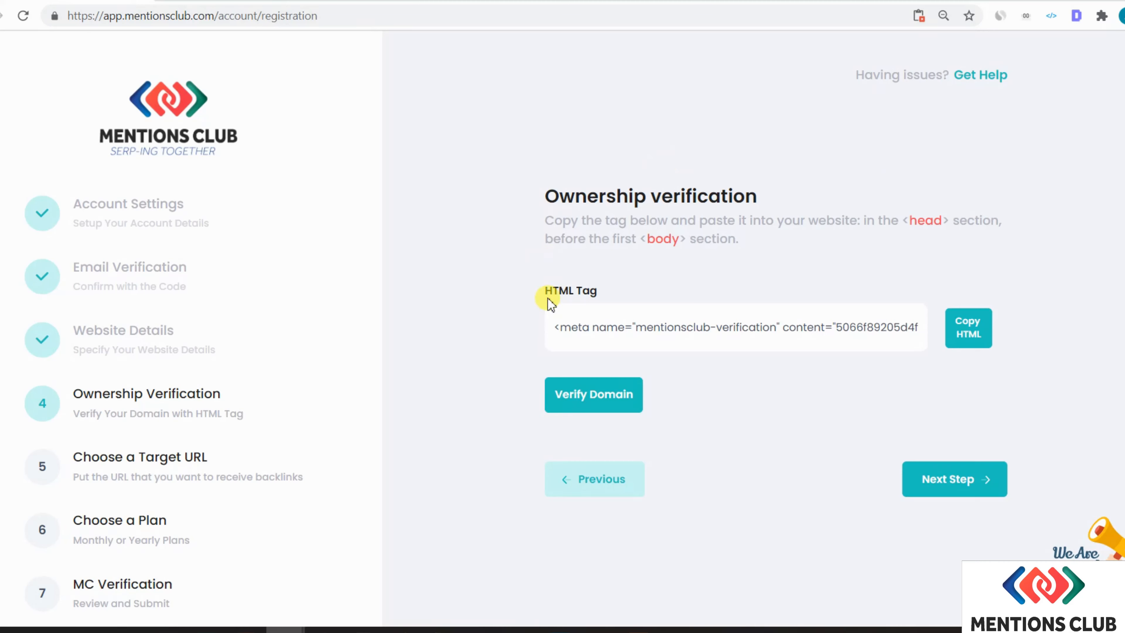
- Select the mentionsclub-verification HTML meta tag and copy it with Copy HTML
{"action": "left_click", "coordinate": [627, 332]}
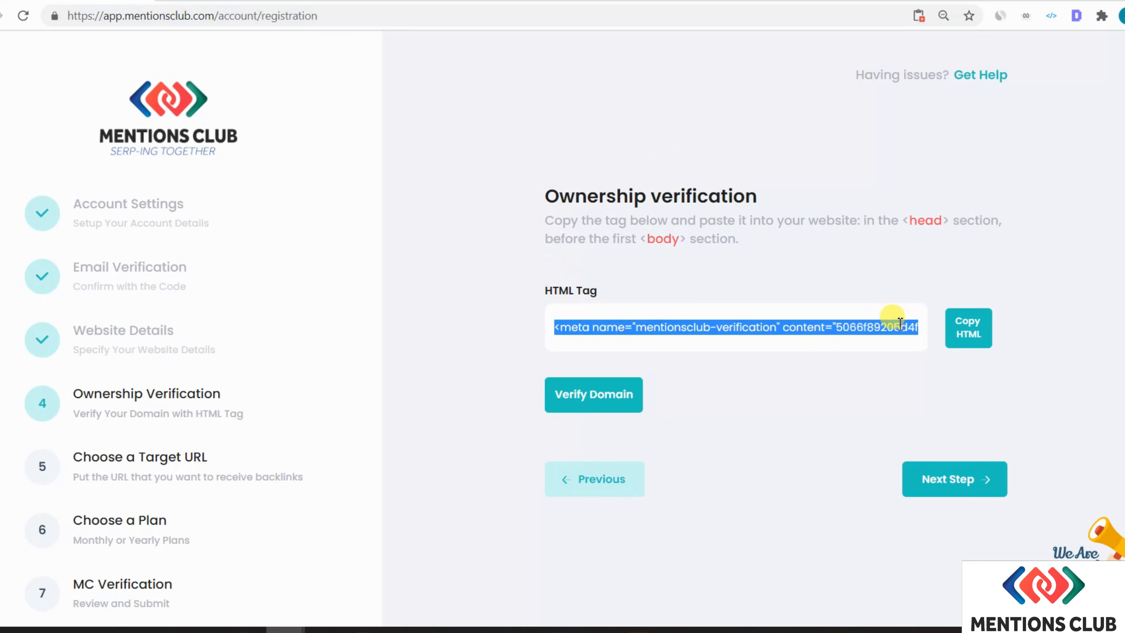
{"action": "left_click", "coordinate": [974, 337]}
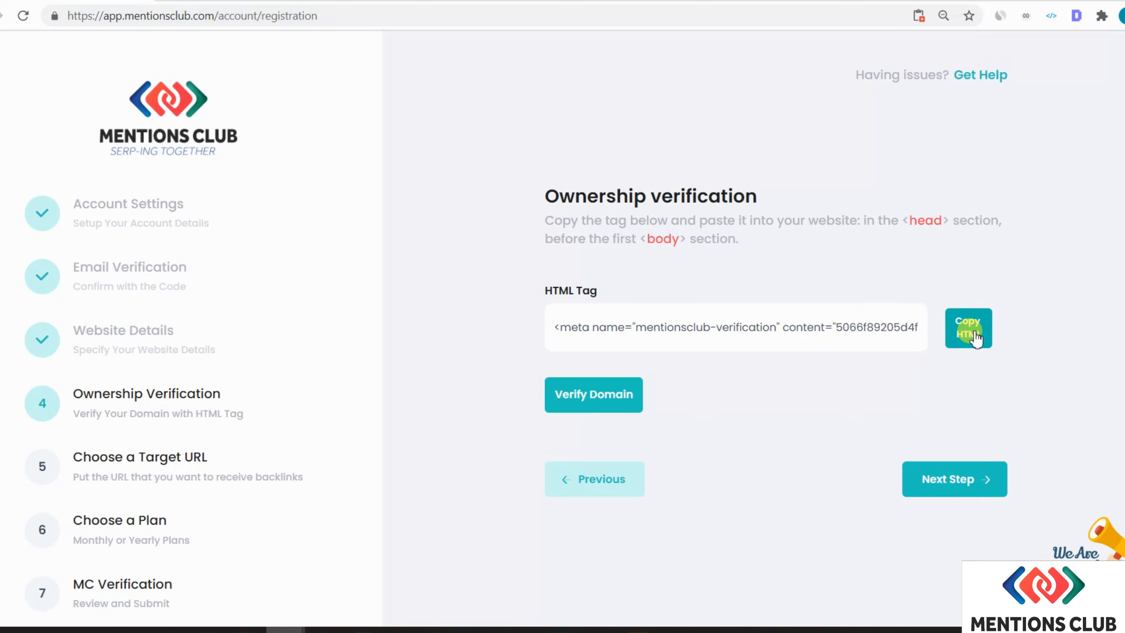
{"action": "left_click", "coordinate": [974, 337]}
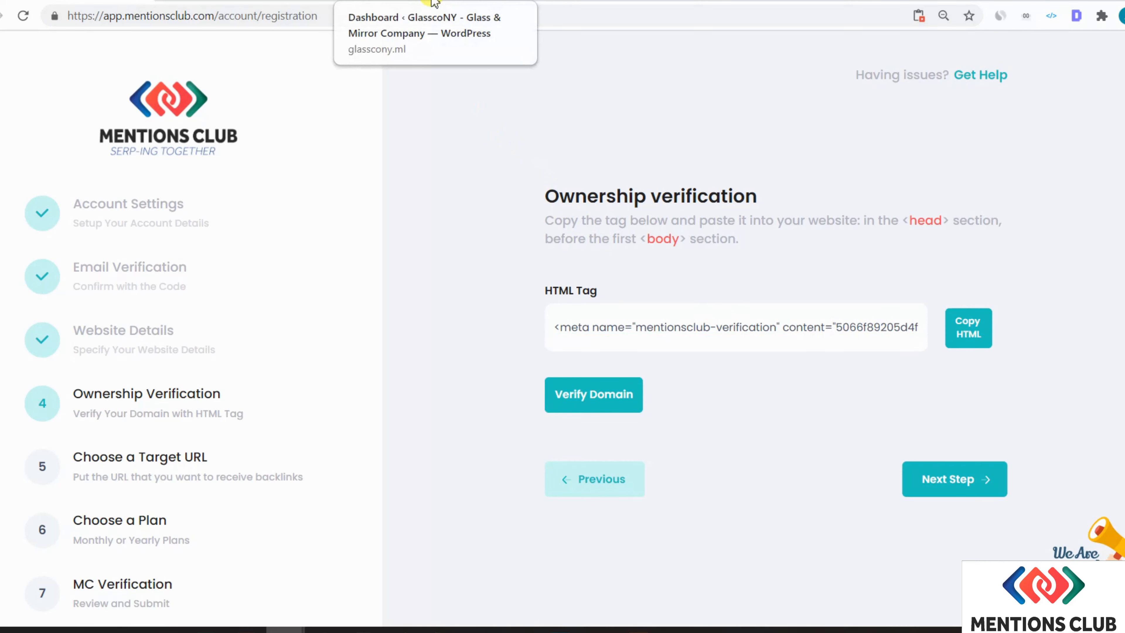
- Open Theme Header (header.php) in WordPress's Appearance > Theme Editor
{"action": "left_click", "coordinate": [433, 3]}
{"action": "mouse_move", "coordinate": [32, 474]}
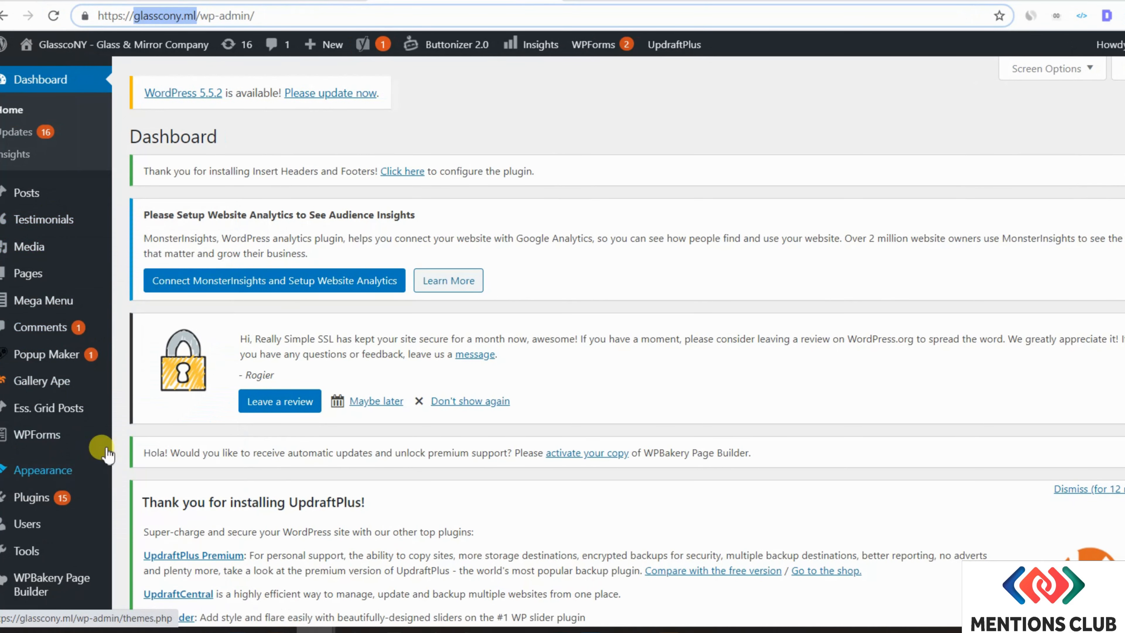
{"action": "mouse_move", "coordinate": [88, 454]}
{"action": "left_click", "coordinate": [152, 580]}
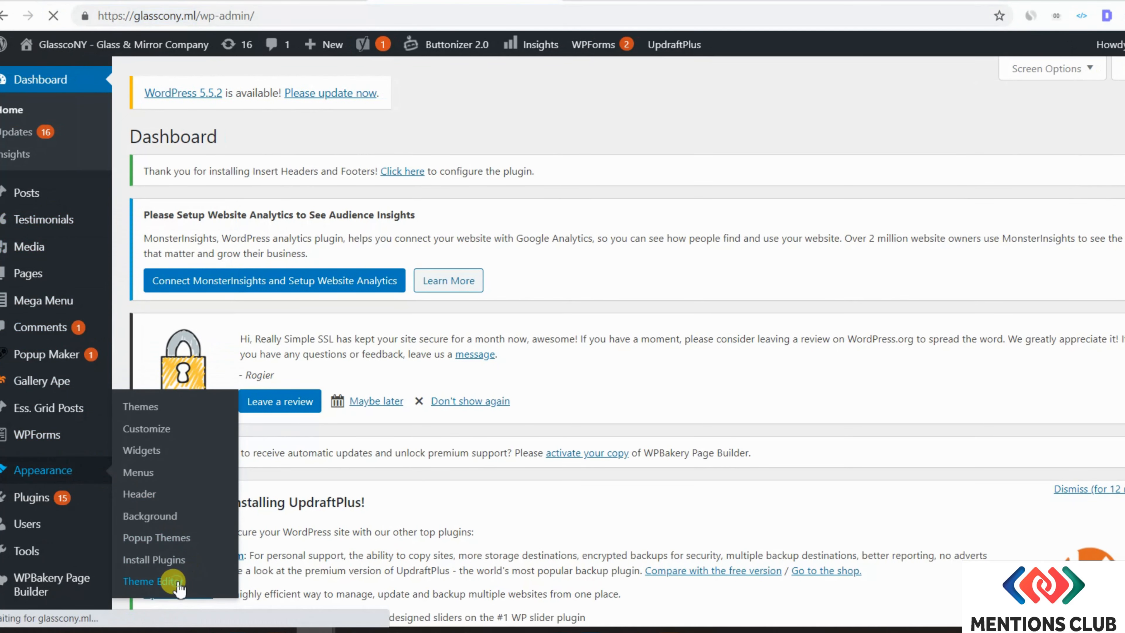
{"action": "scroll", "coordinate": [943, 406], "scroll_direction": "down", "scroll_amount": 6}
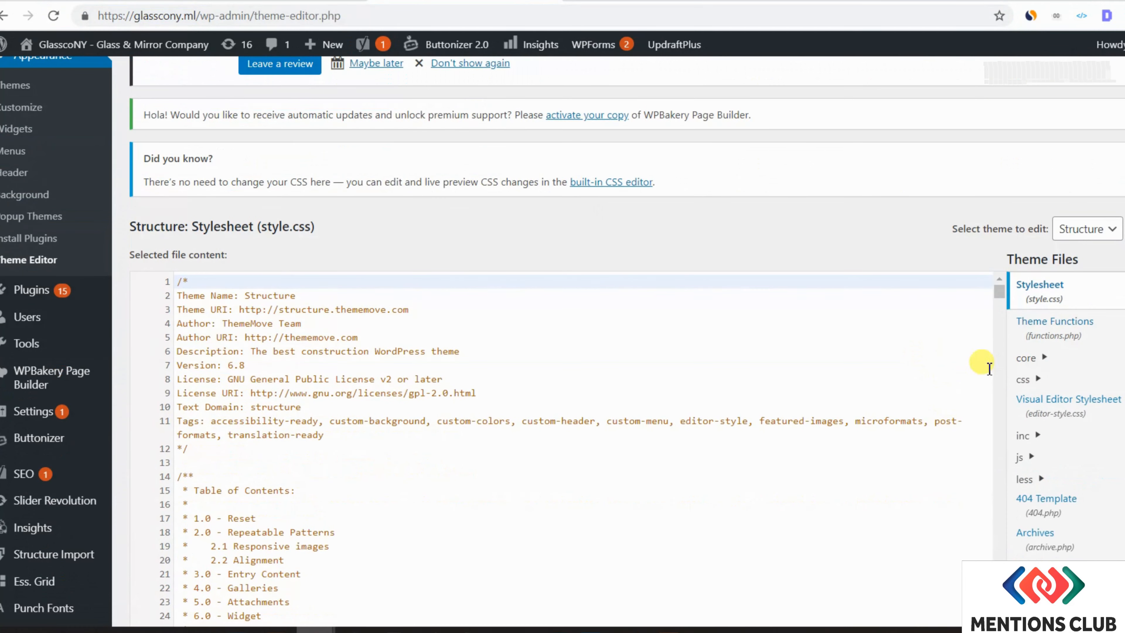
{"action": "scroll", "coordinate": [1098, 488], "scroll_direction": "down", "scroll_amount": 10}
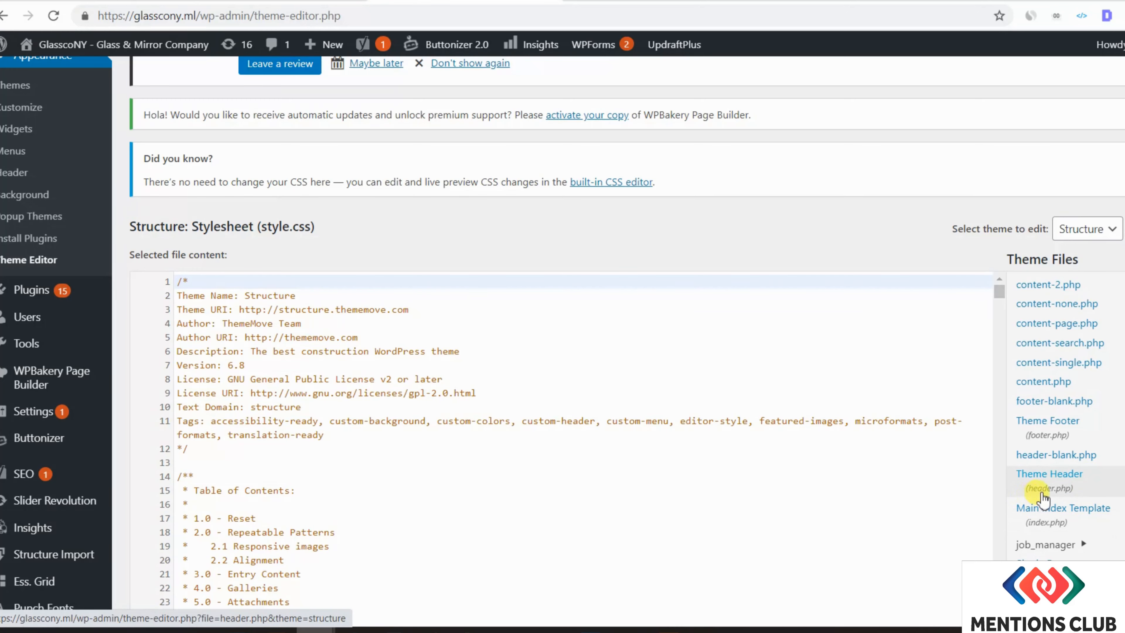
{"action": "left_click", "coordinate": [1073, 486]}
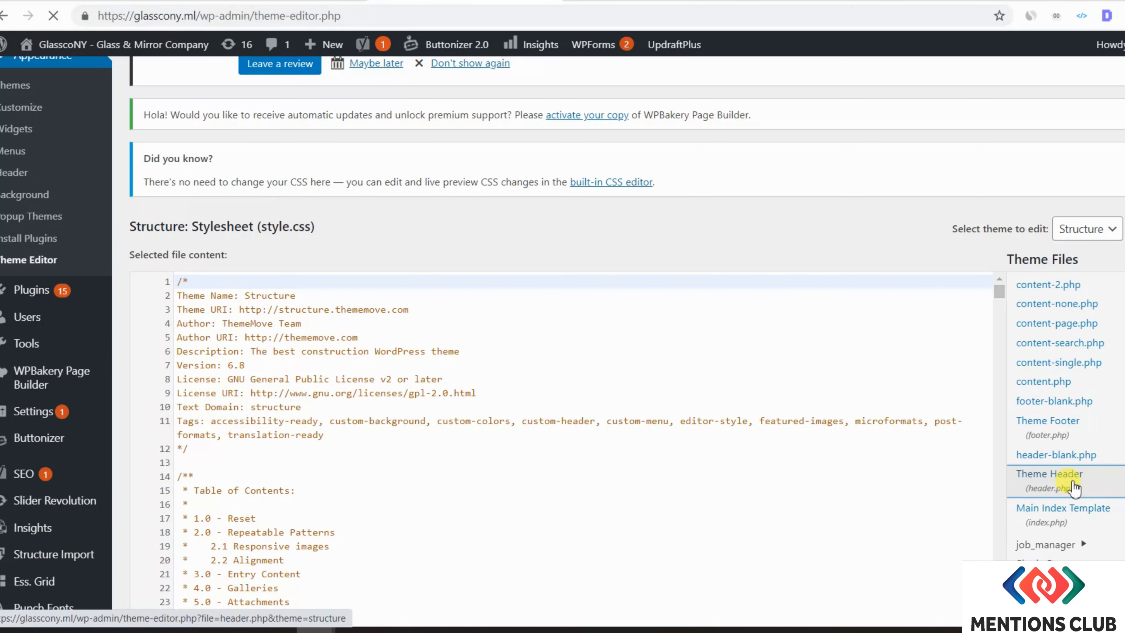
- Paste the verification meta tag on a new line just before </head>
{"action": "scroll", "coordinate": [454, 300], "scroll_direction": "down", "scroll_amount": 6}
{"action": "scroll", "coordinate": [227, 279], "scroll_direction": "down", "scroll_amount": 5}
{"action": "scroll", "coordinate": [227, 284], "scroll_direction": "up", "scroll_amount": 3}
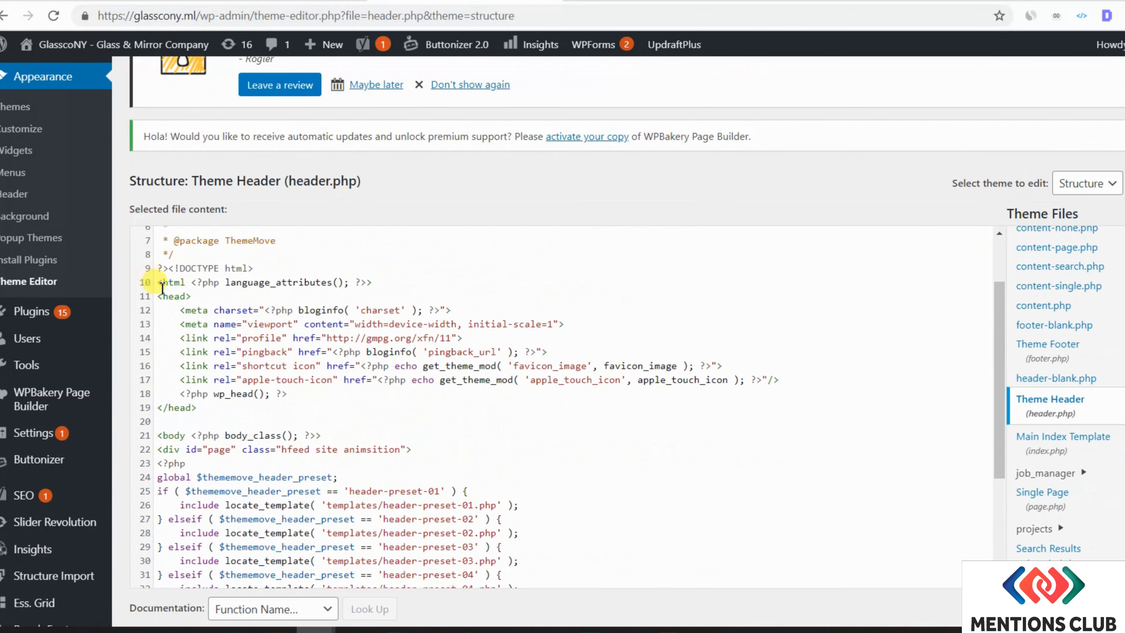
{"action": "scroll", "coordinate": [162, 288], "scroll_direction": "up", "scroll_amount": 2}
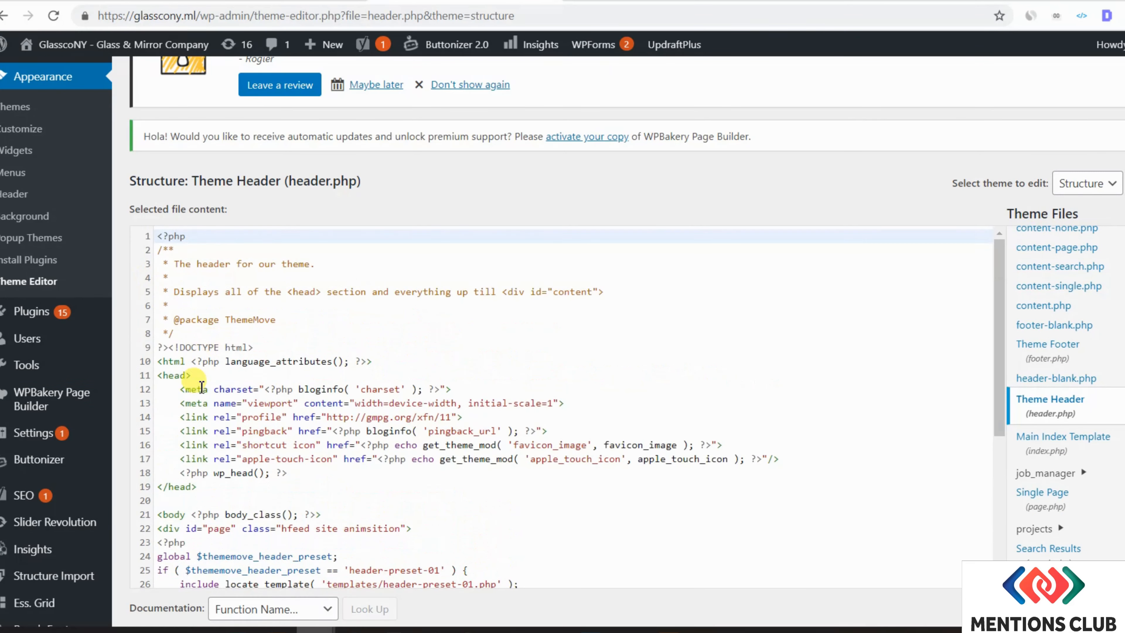
{"action": "left_click", "coordinate": [205, 486]}
{"action": "left_click", "coordinate": [189, 375]}
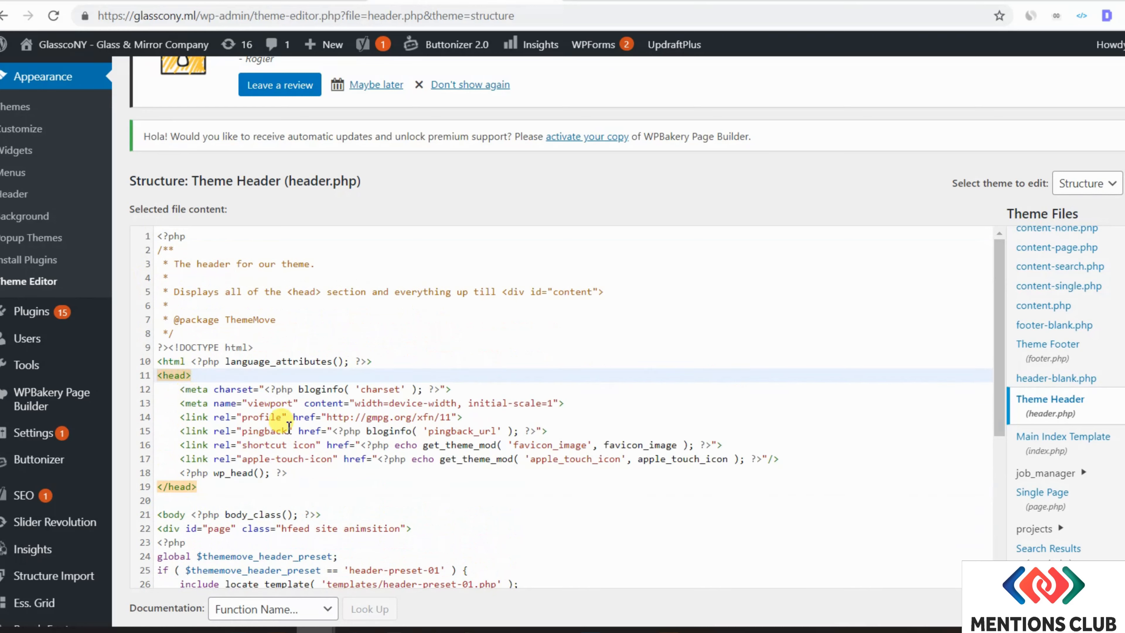
{"action": "left_click", "coordinate": [332, 472]}
{"action": "key", "text": "Return"}
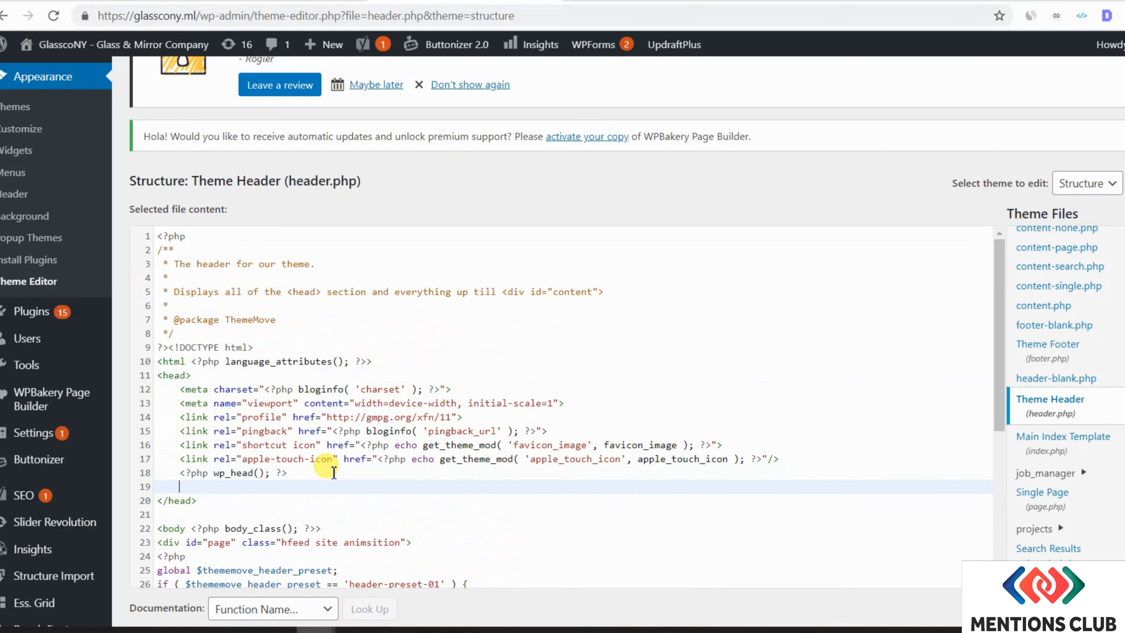
{"action": "key", "text": "ctrl+v"}
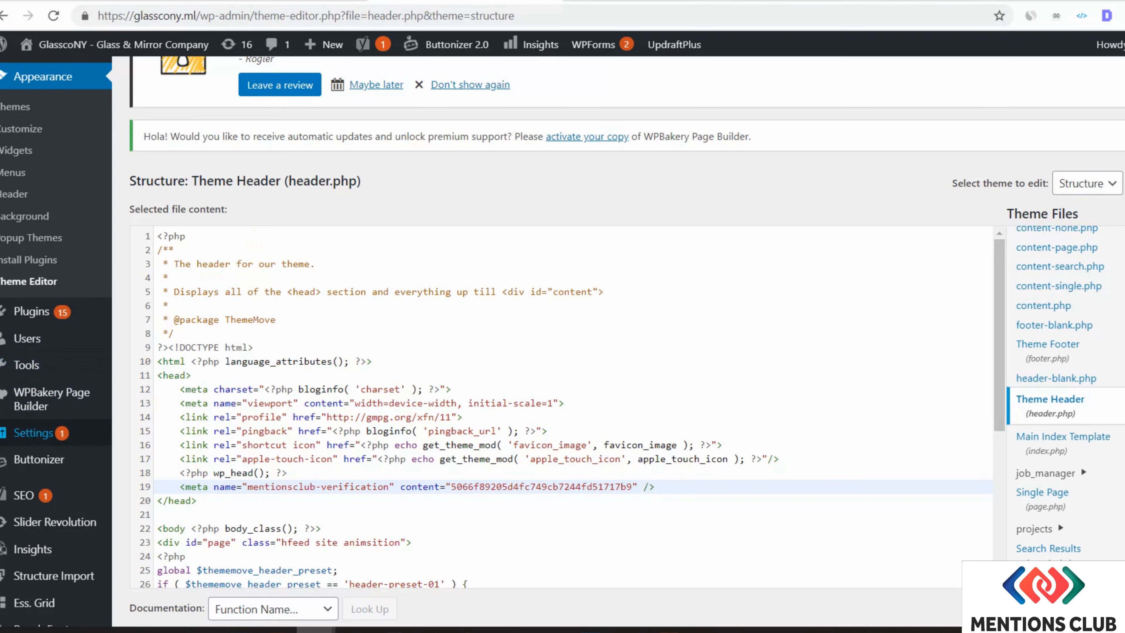
- Go to Plugins > Add New, confirming to leave the theme editor
{"action": "mouse_move", "coordinate": [37, 323]}
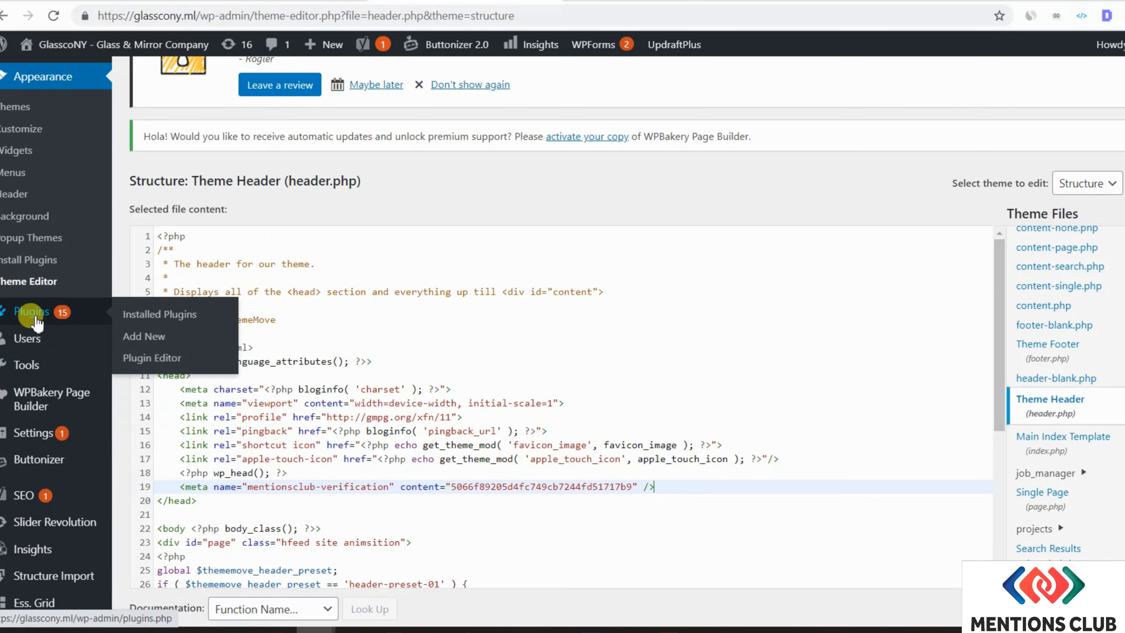
{"action": "left_click", "coordinate": [162, 338]}
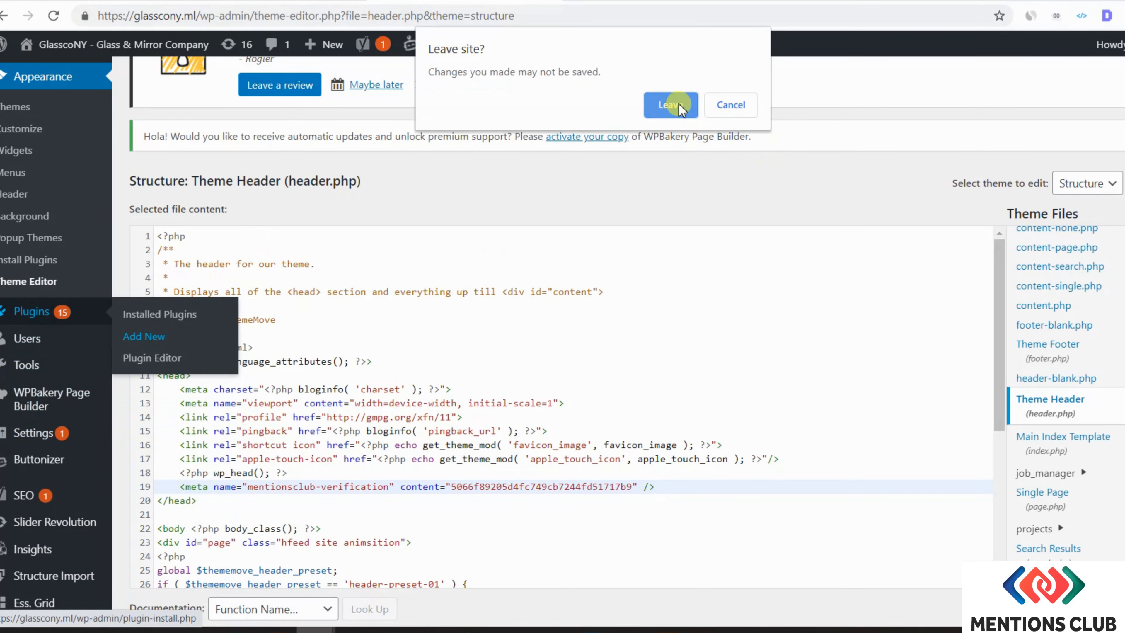
{"action": "left_click", "coordinate": [664, 106]}
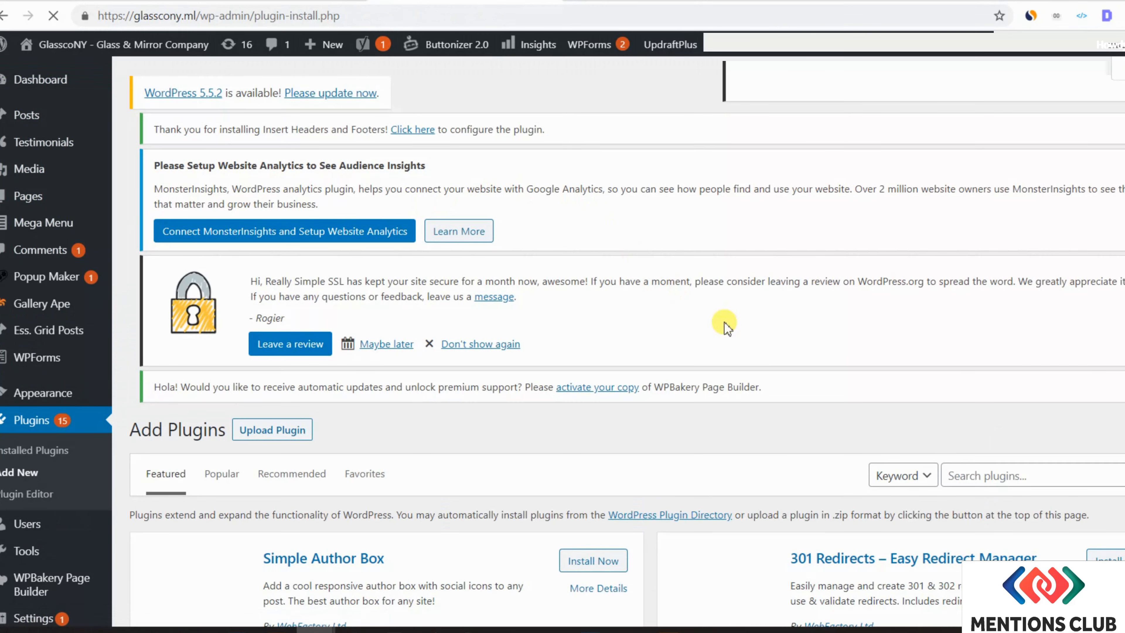
- Search plugins for 'header' and find Insert Headers and Footers already marked Active
{"action": "left_click", "coordinate": [1045, 476]}
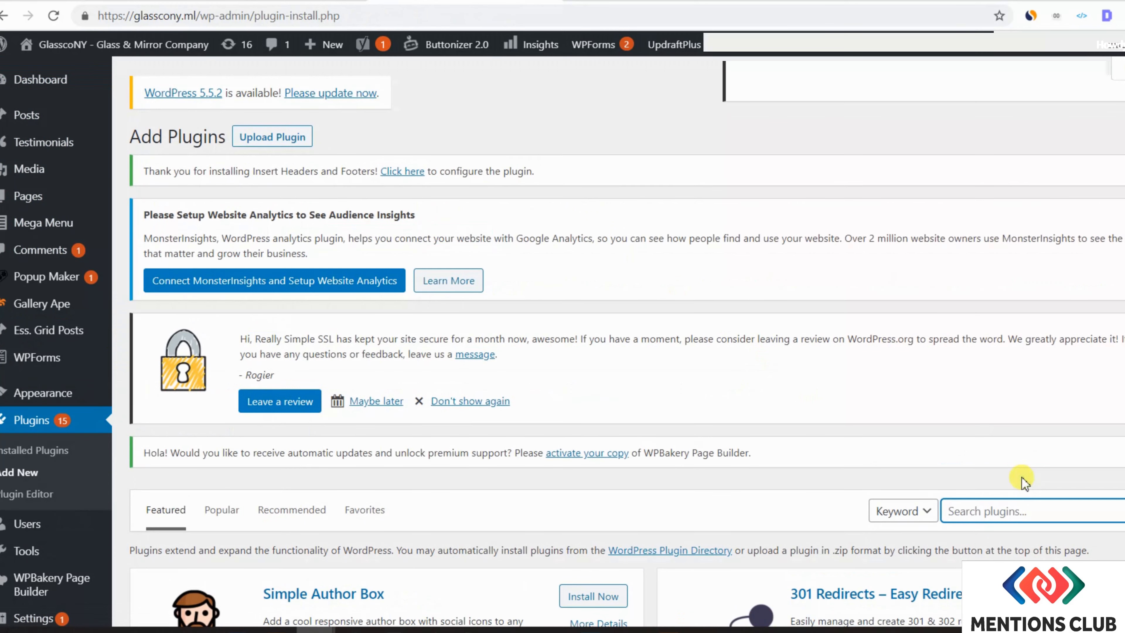
{"action": "type", "text": "head"}
{"action": "scroll", "coordinate": [1017, 483], "scroll_direction": "down", "scroll_amount": 5}
{"action": "type", "text": "er"}
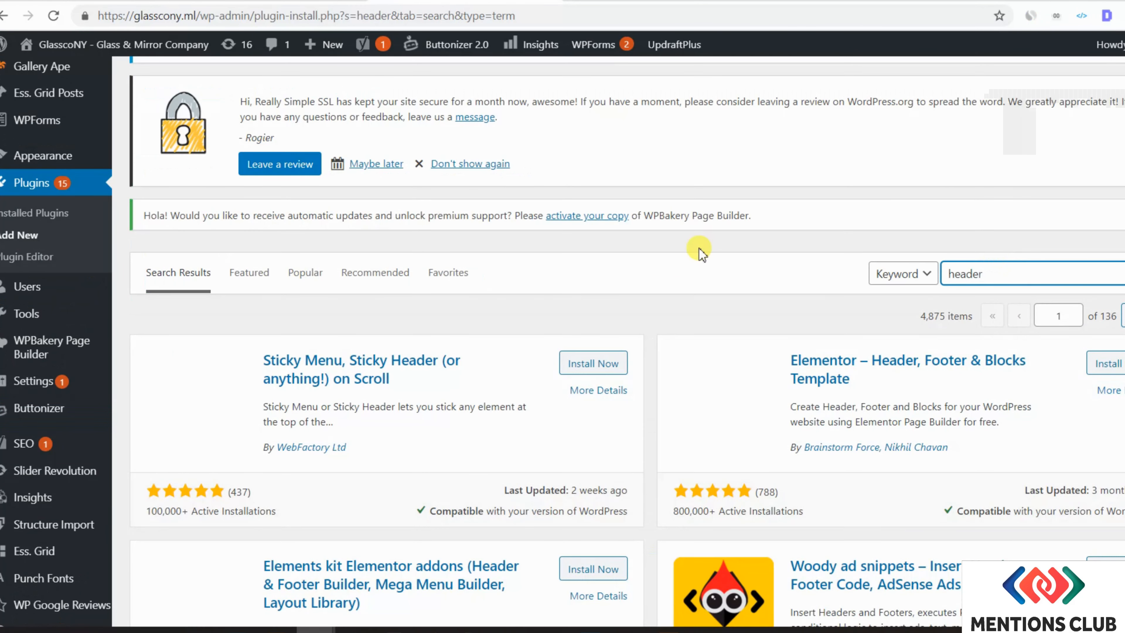
{"action": "scroll", "coordinate": [681, 307], "scroll_direction": "down", "scroll_amount": 10}
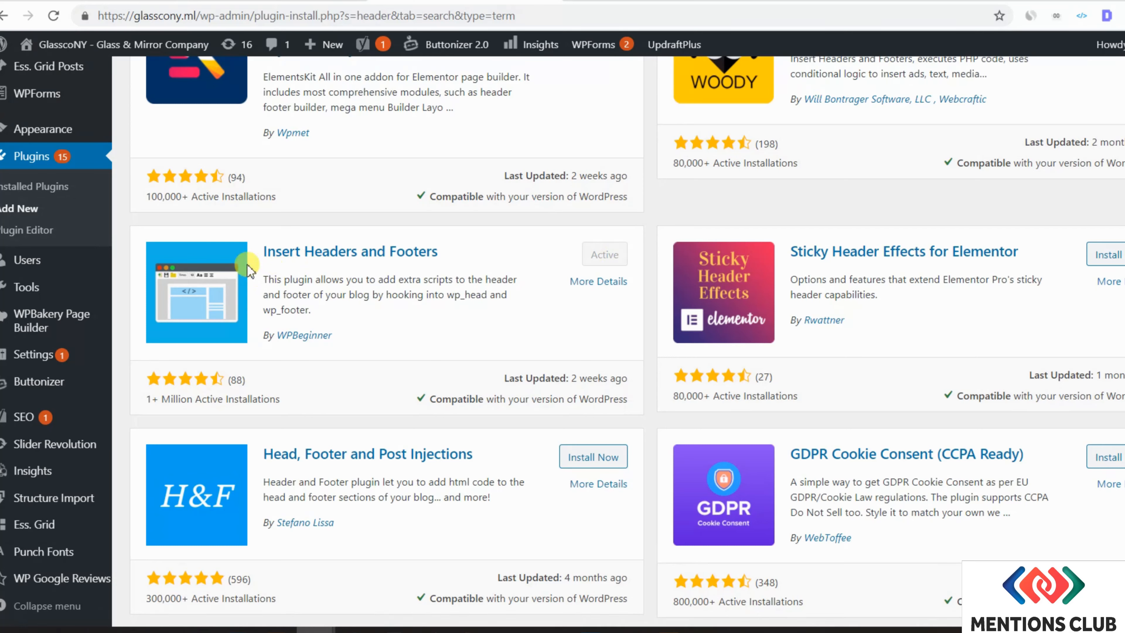
{"action": "scroll", "coordinate": [51, 399], "scroll_direction": "down", "scroll_amount": 2}
{"action": "mouse_move", "coordinate": [49, 466]}
{"action": "scroll", "coordinate": [50, 463], "scroll_direction": "down", "scroll_amount": 7}
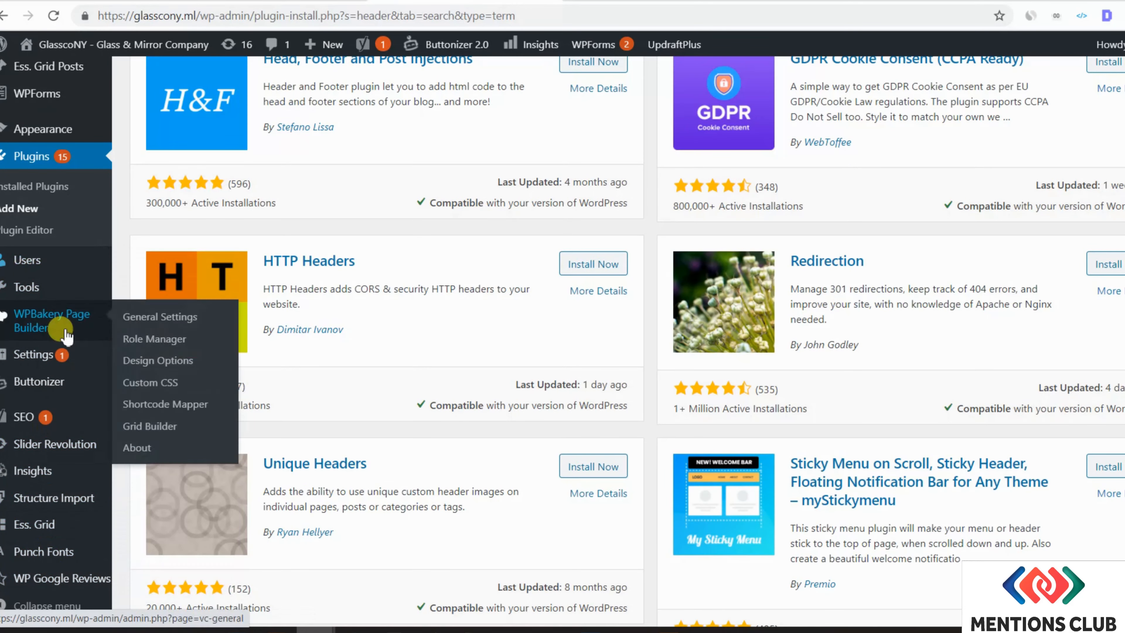
{"action": "mouse_move", "coordinate": [87, 368]}
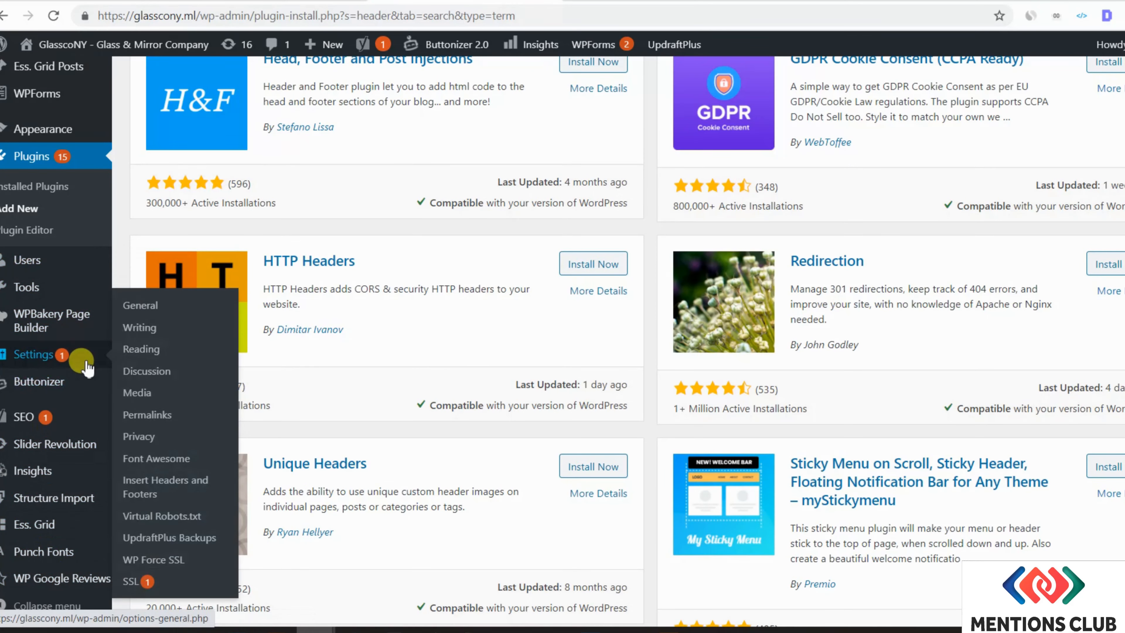
- Paste the meta tag into Insert Headers and Footers' Scripts in Header box and save
{"action": "left_click", "coordinate": [173, 489]}
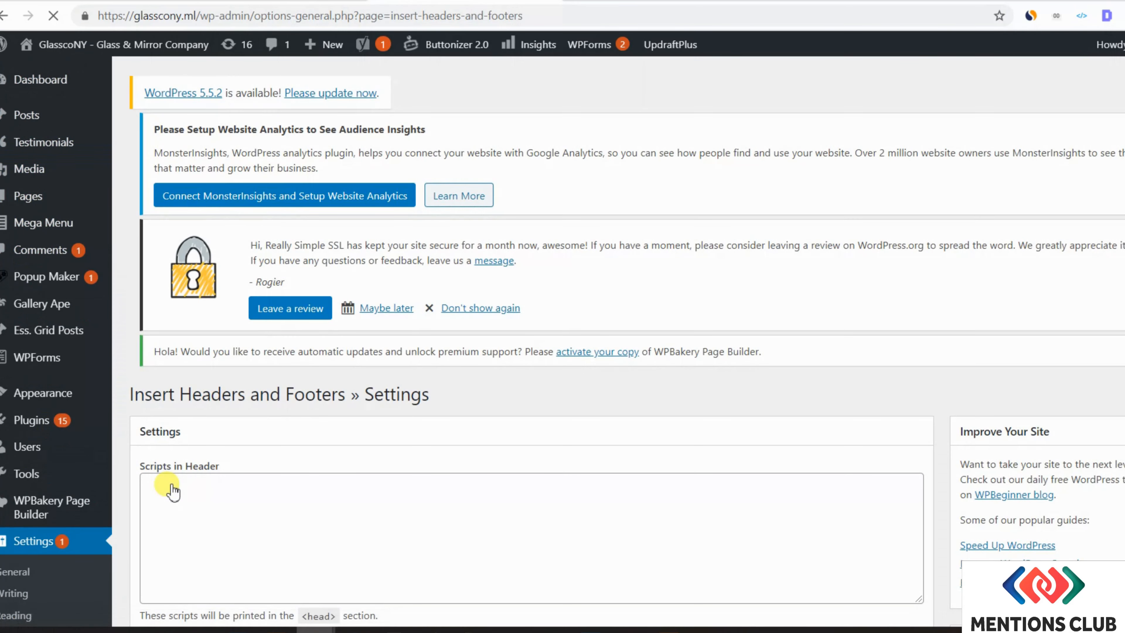
{"action": "left_click", "coordinate": [282, 513]}
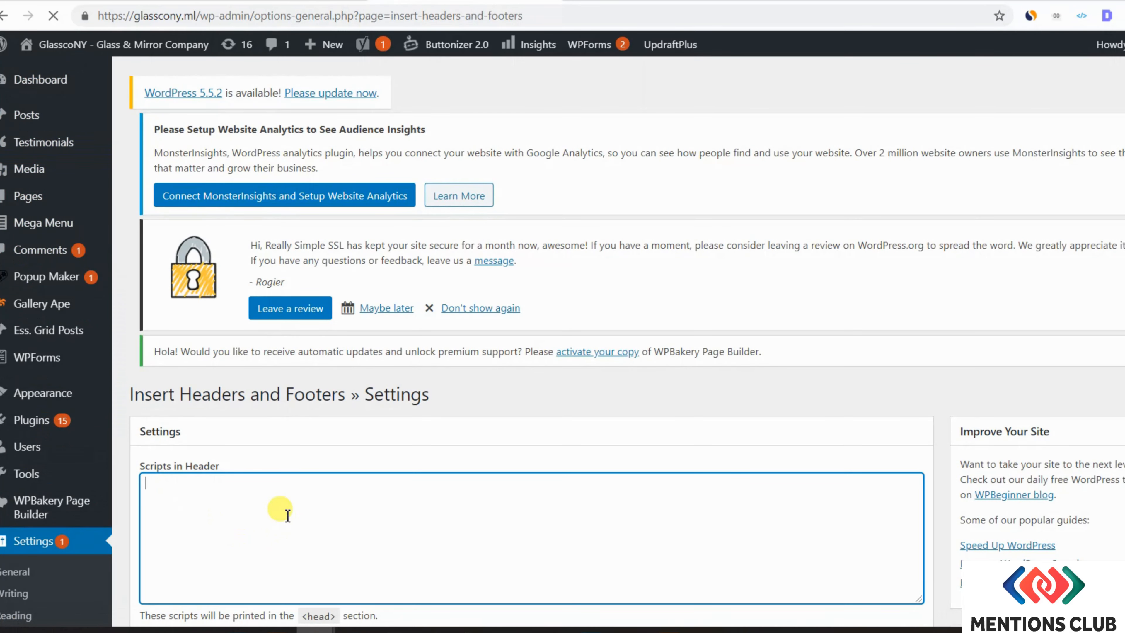
{"action": "type", "text": "<meta name=\"mentionsclub-verification\" content=\"5066f89205d4fc749cb7244fd51717b9\" />"}
{"action": "scroll", "coordinate": [278, 483], "scroll_direction": "down", "scroll_amount": 3}
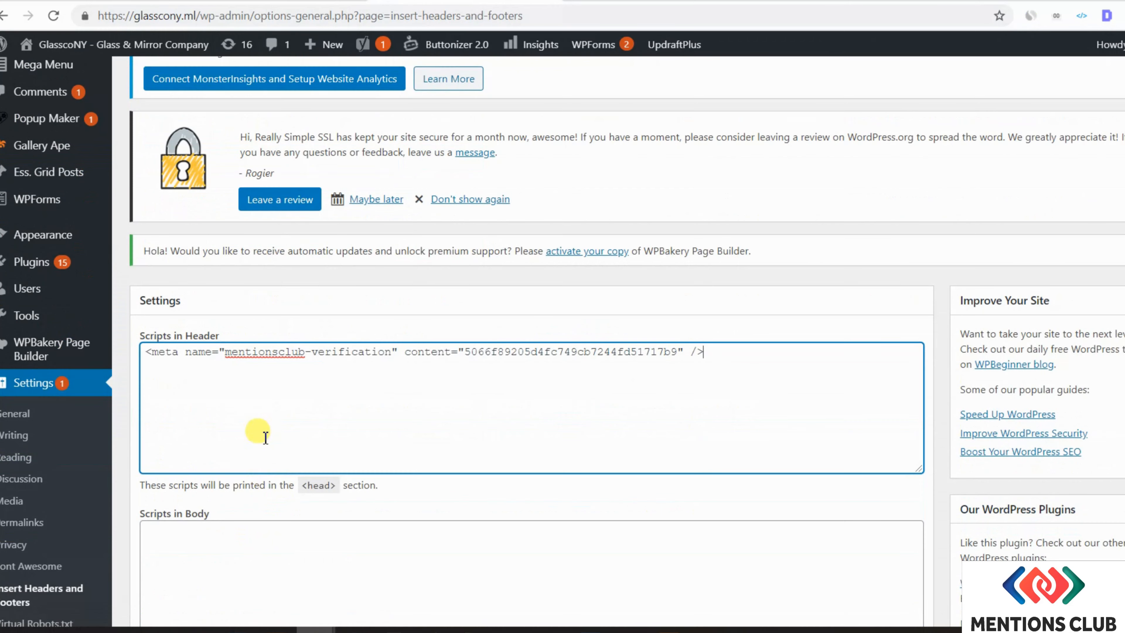
{"action": "scroll", "coordinate": [266, 438], "scroll_direction": "down", "scroll_amount": 5}
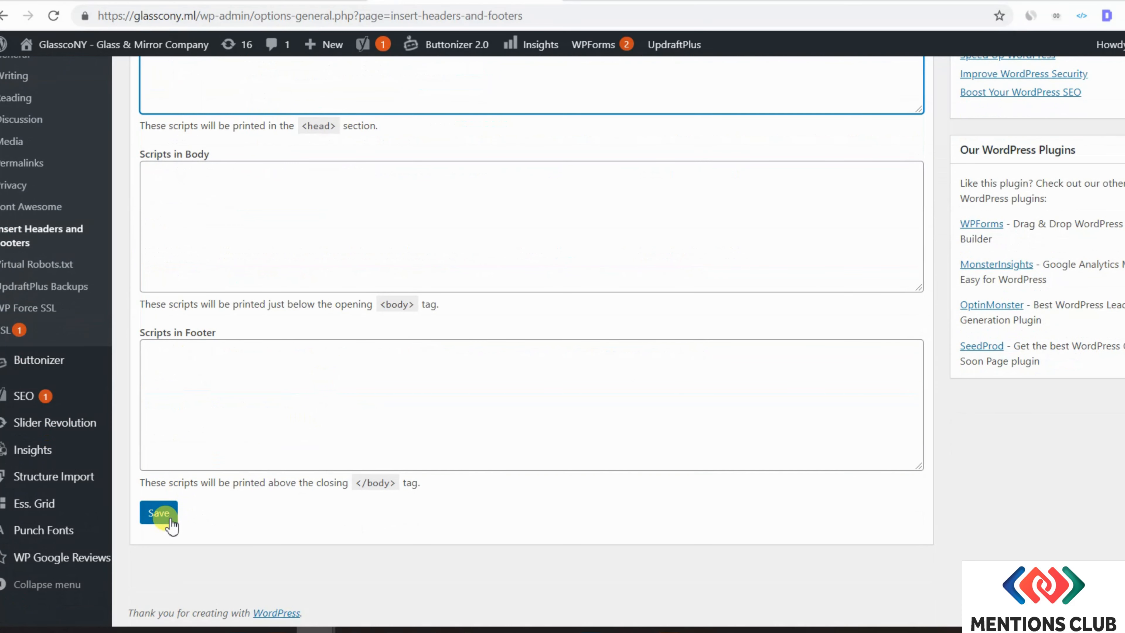
{"action": "left_click", "coordinate": [171, 518]}
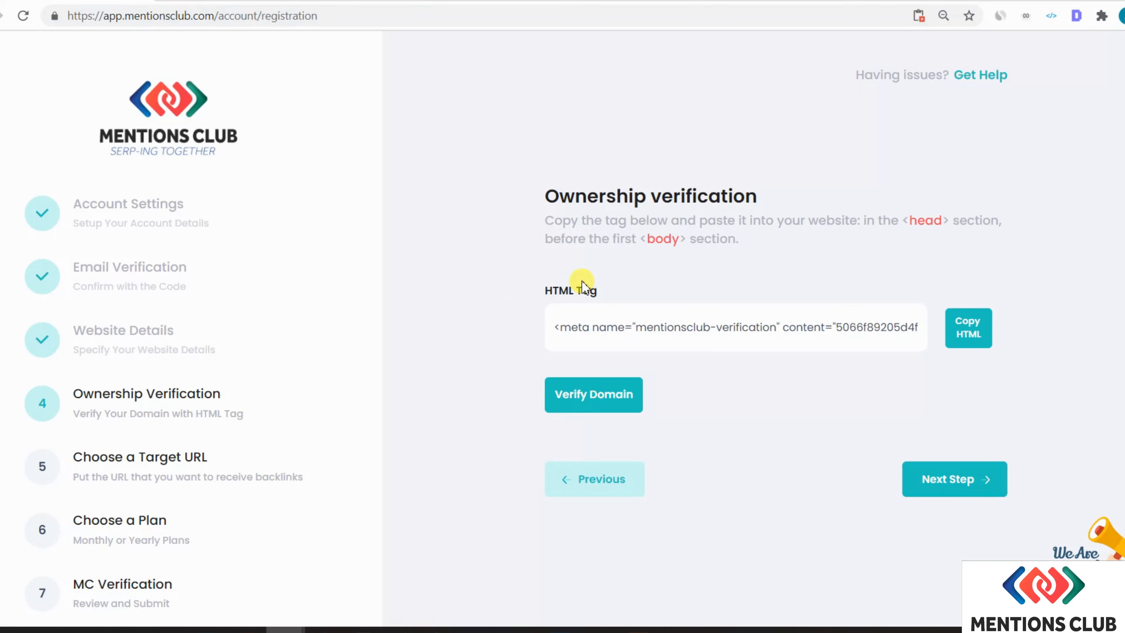
- Request domain verification, which falls back to manual verification after the crawler fails
{"action": "left_click", "coordinate": [625, 405]}
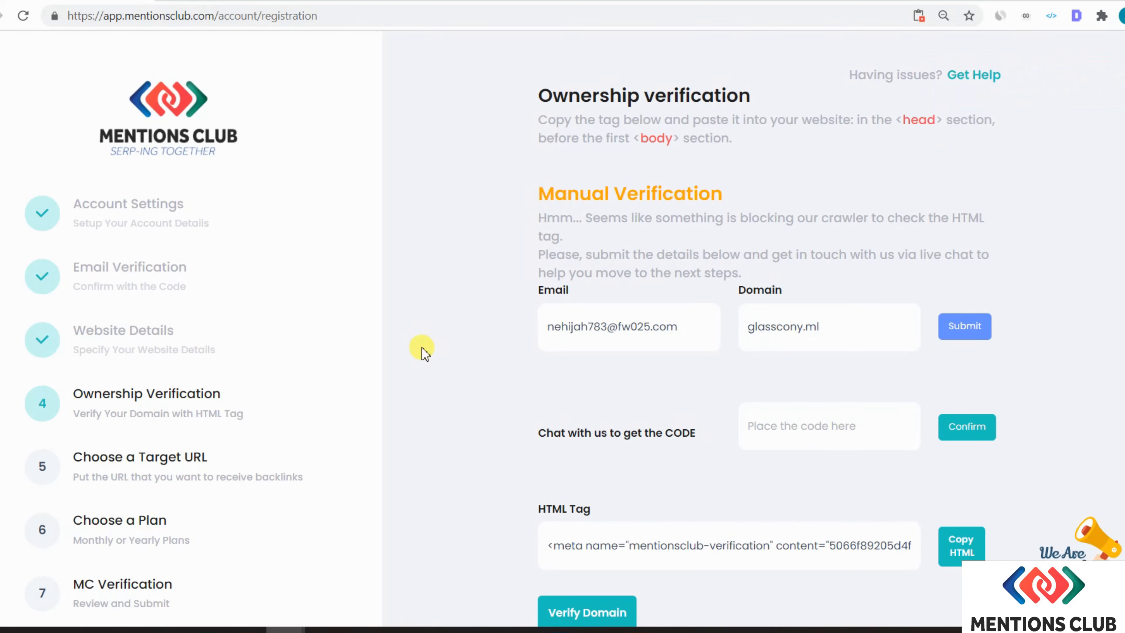
{"action": "scroll", "coordinate": [535, 229], "scroll_direction": "down", "scroll_amount": 2}
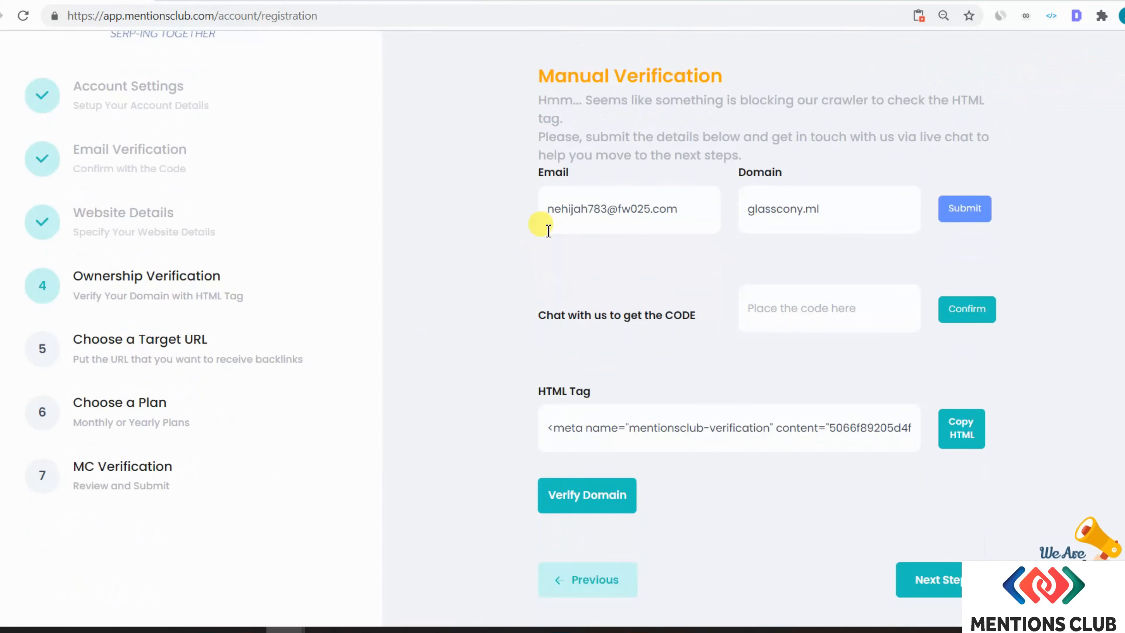
{"action": "scroll", "coordinate": [535, 228], "scroll_direction": "up", "scroll_amount": 2}
{"action": "scroll", "coordinate": [610, 381], "scroll_direction": "down", "scroll_amount": 1}
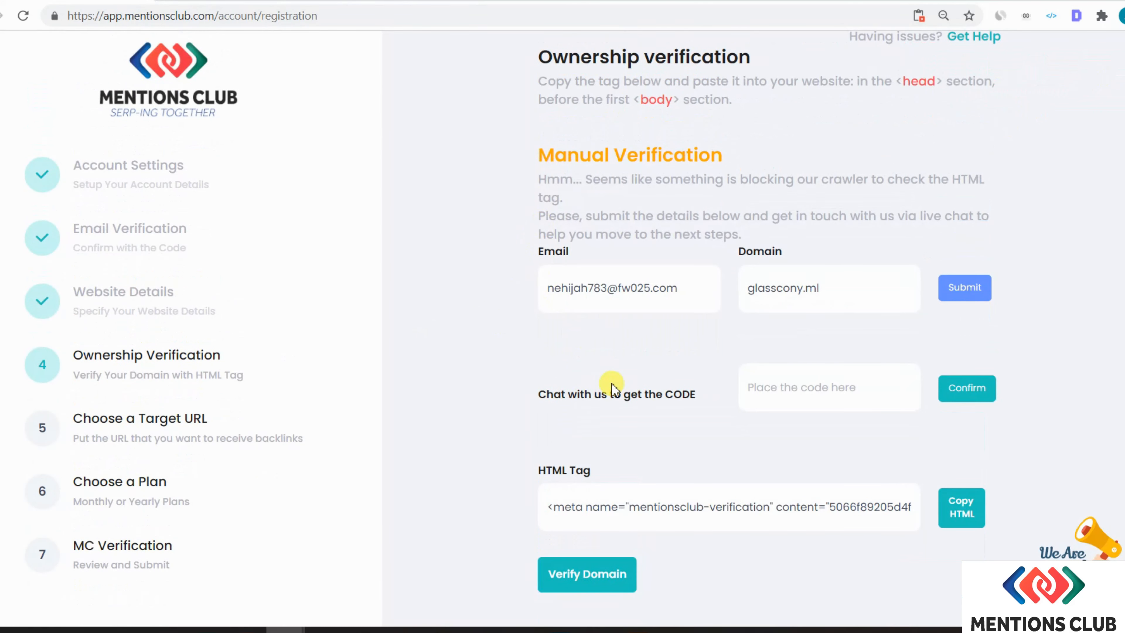
- Send a live-chat request with a name, website glasscony.ml and 'please send me the code'
{"action": "left_click", "coordinate": [1072, 605]}
{"action": "double_click", "coordinate": [1013, 416]}
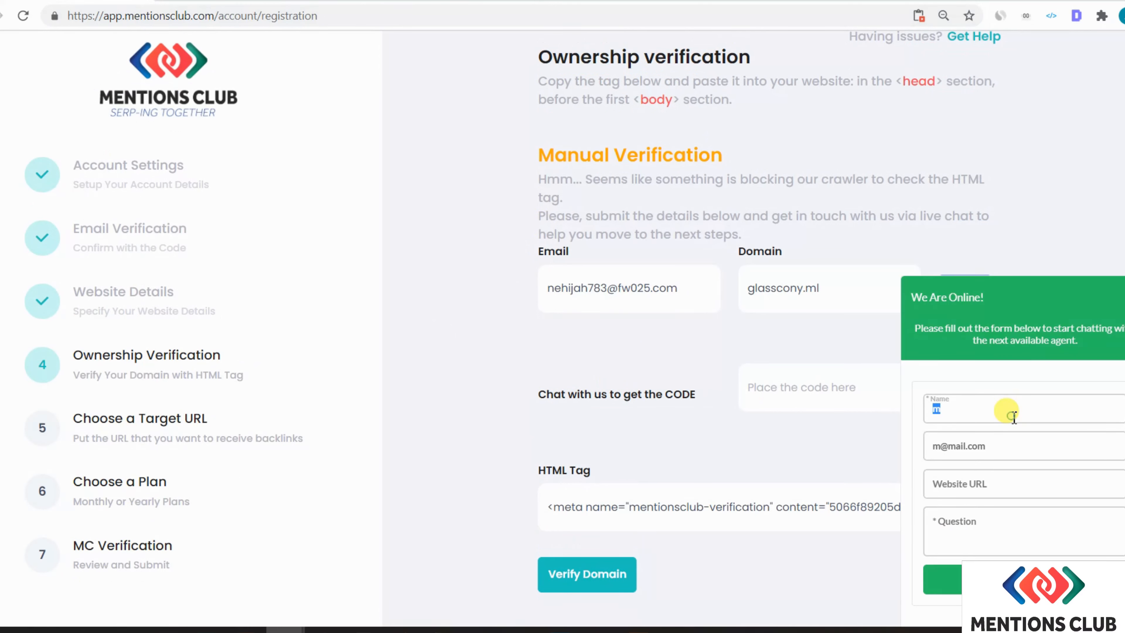
{"action": "type", "text": "Name"}
{"action": "key", "text": "Tab"}
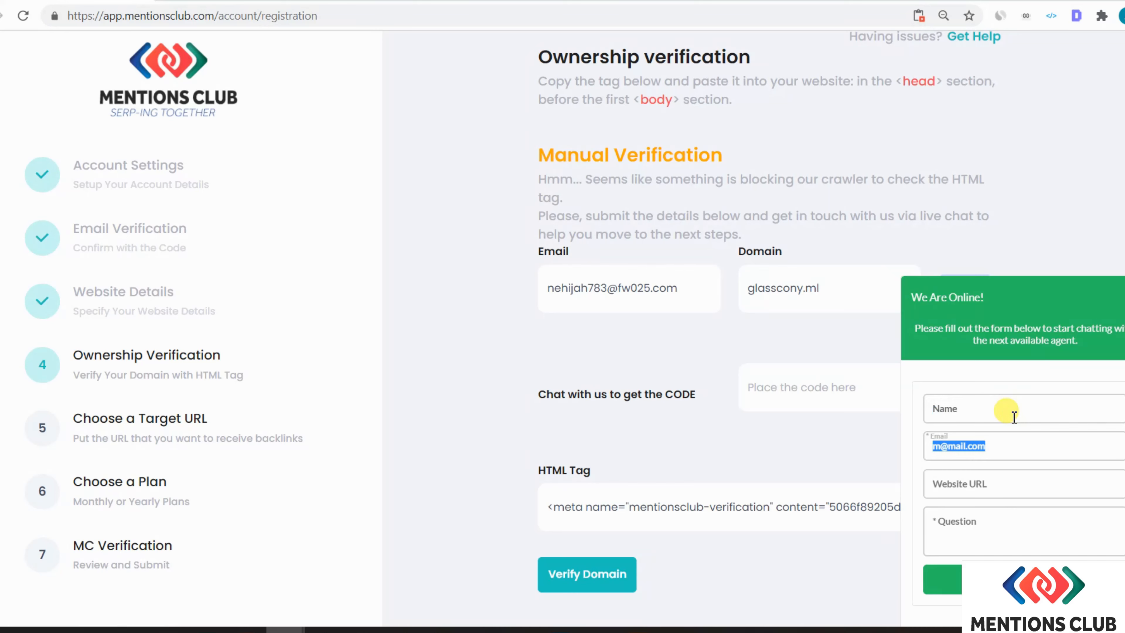
{"action": "key", "text": "Tab"}
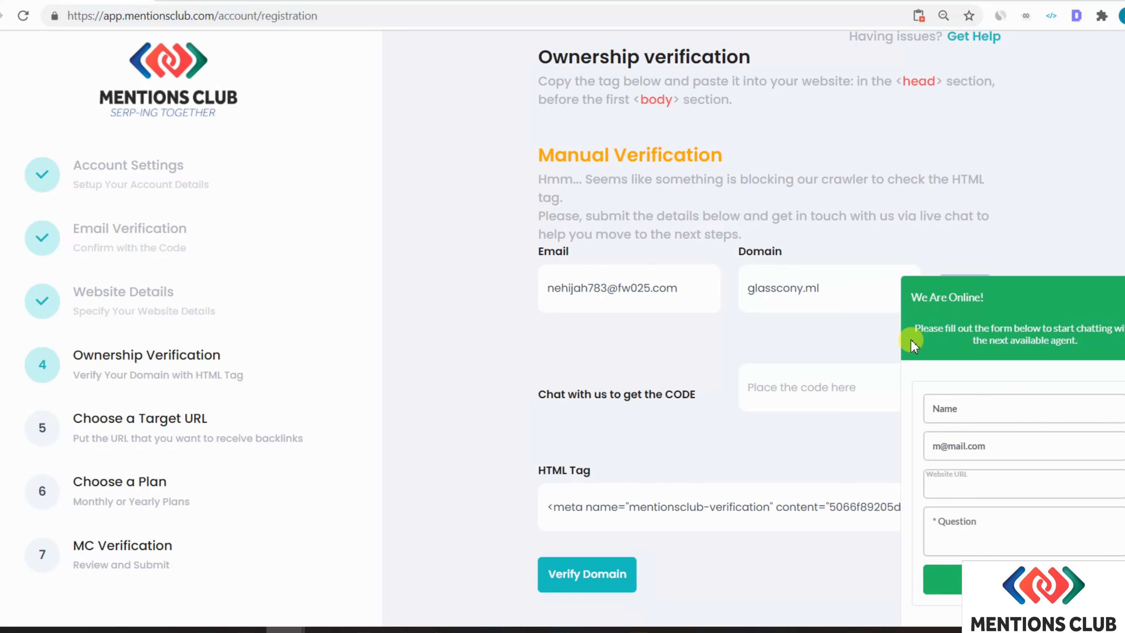
{"action": "left_click_drag", "start_coordinate": [850, 290], "coordinate": [751, 274]}
{"action": "key", "text": "ctrl+c"}
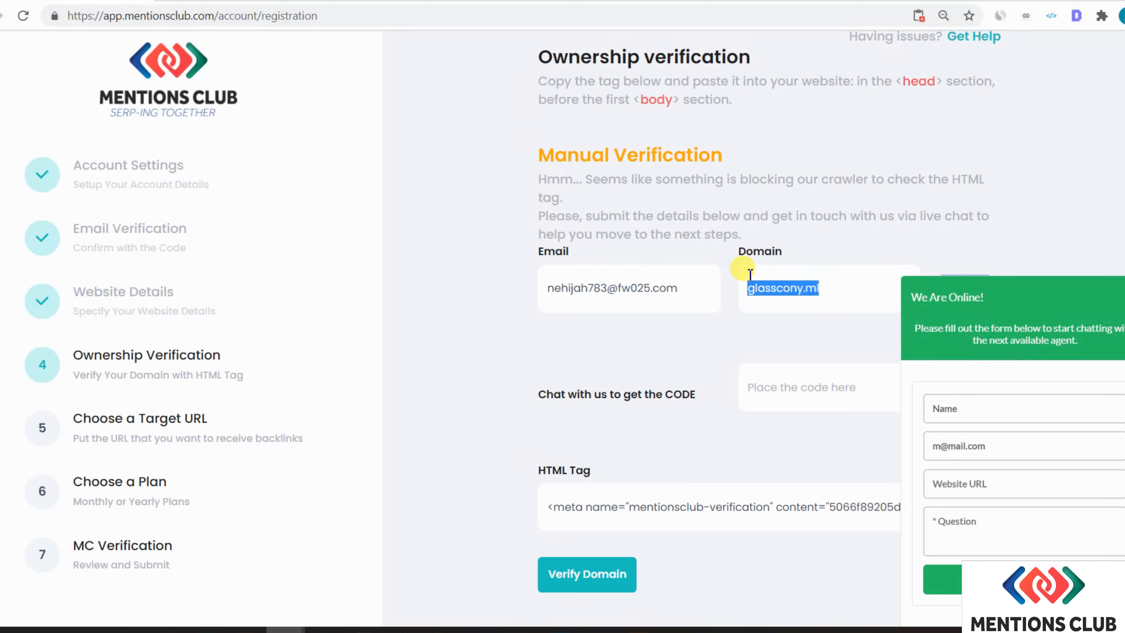
{"action": "left_click", "coordinate": [972, 487]}
{"action": "key", "text": "ctrl+v"}
{"action": "left_click", "coordinate": [977, 532]}
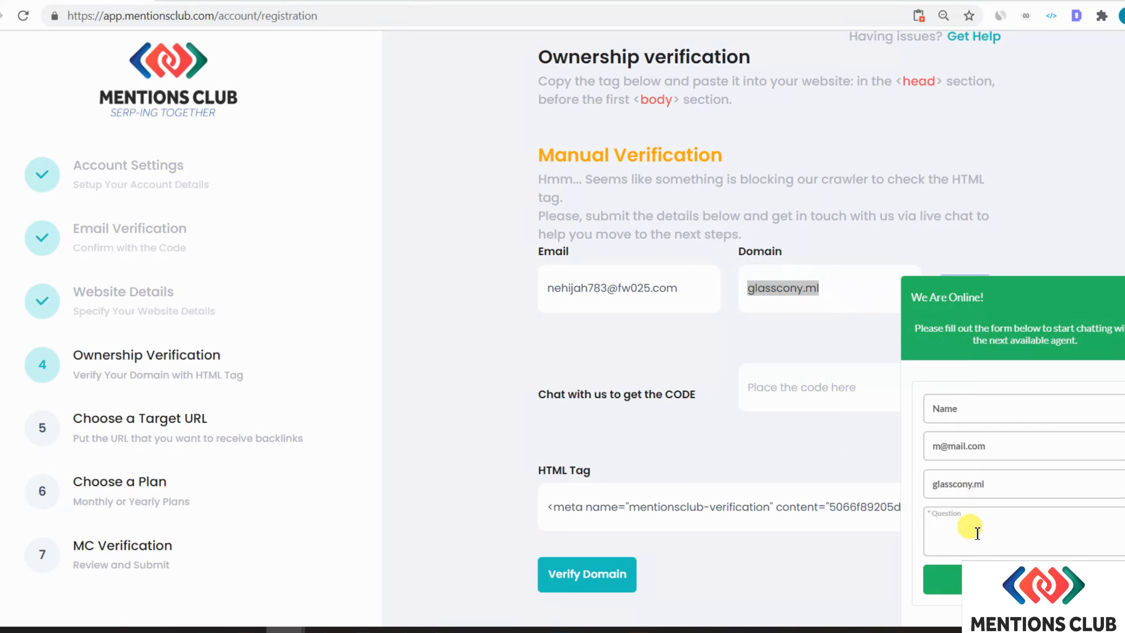
{"action": "type", "text": "please send me the code"}
{"action": "left_click", "coordinate": [974, 578]}
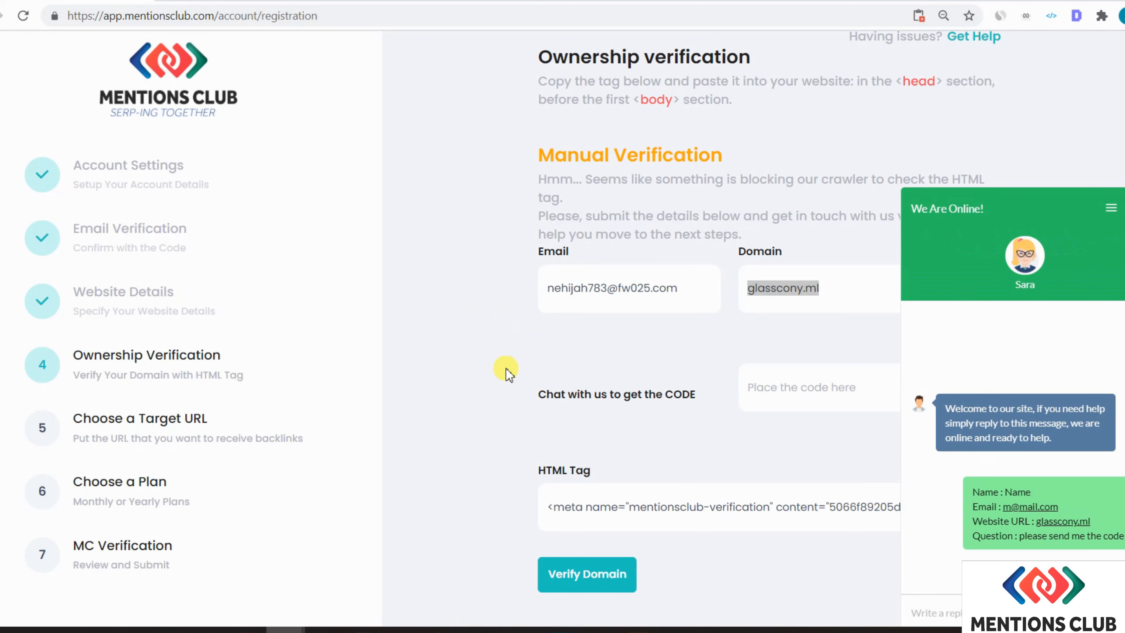
- Copy the verification code from the support agent's chat reply, then minimise the chat
{"action": "double_click", "coordinate": [1024, 284]}
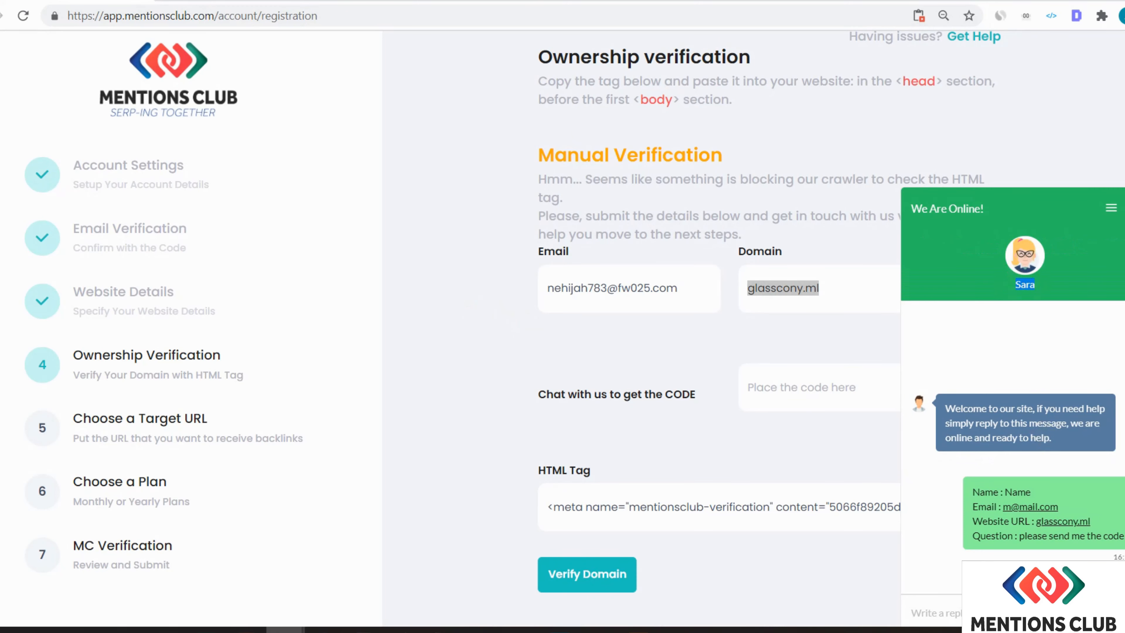
{"action": "left_click", "coordinate": [934, 609]}
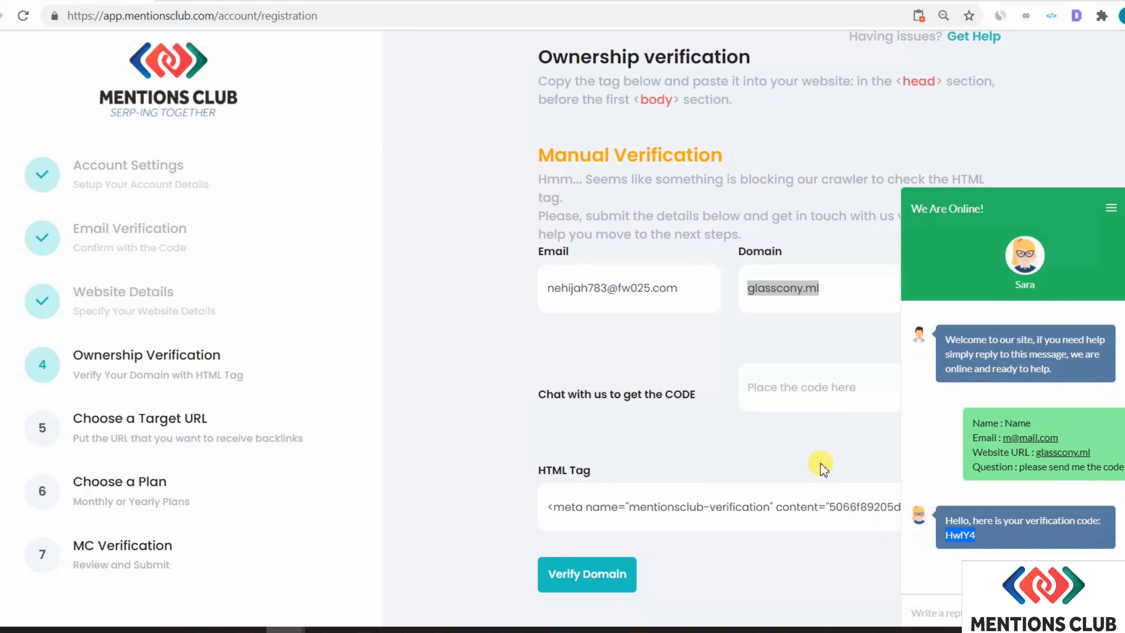
{"action": "left_click", "coordinate": [1034, 210]}
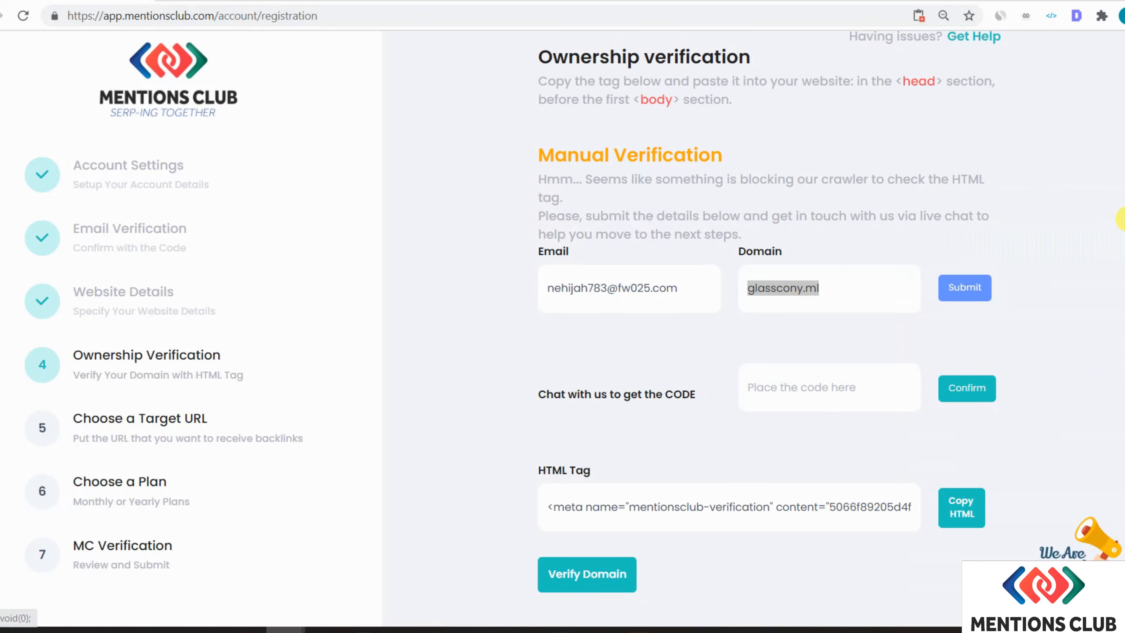
- Paste the verification code from chat and submit it to verify glasscony.ml
{"action": "left_click", "coordinate": [826, 386]}
{"action": "type", "text": "HwlY4"}
{"action": "left_click", "coordinate": [967, 388]}
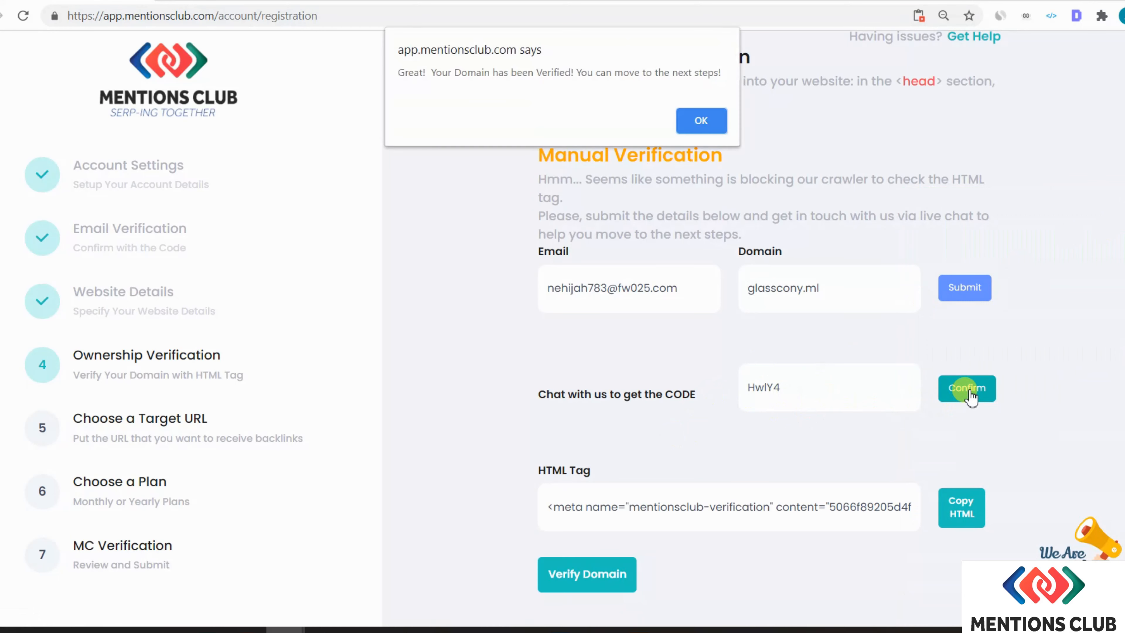
- Dismiss the 'Domain has been Verified' alert and advance to the Target URL step
{"action": "left_click_drag", "start_coordinate": [434, 73], "coordinate": [718, 82]}
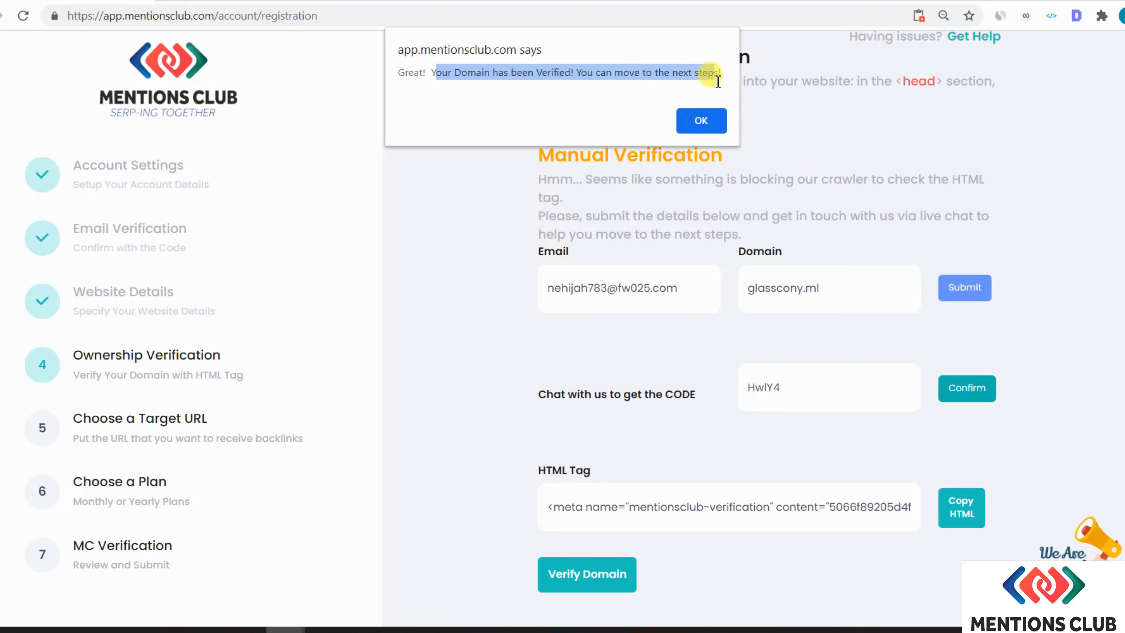
{"action": "left_click", "coordinate": [704, 118]}
{"action": "scroll", "coordinate": [929, 472], "scroll_direction": "down", "scroll_amount": 2}
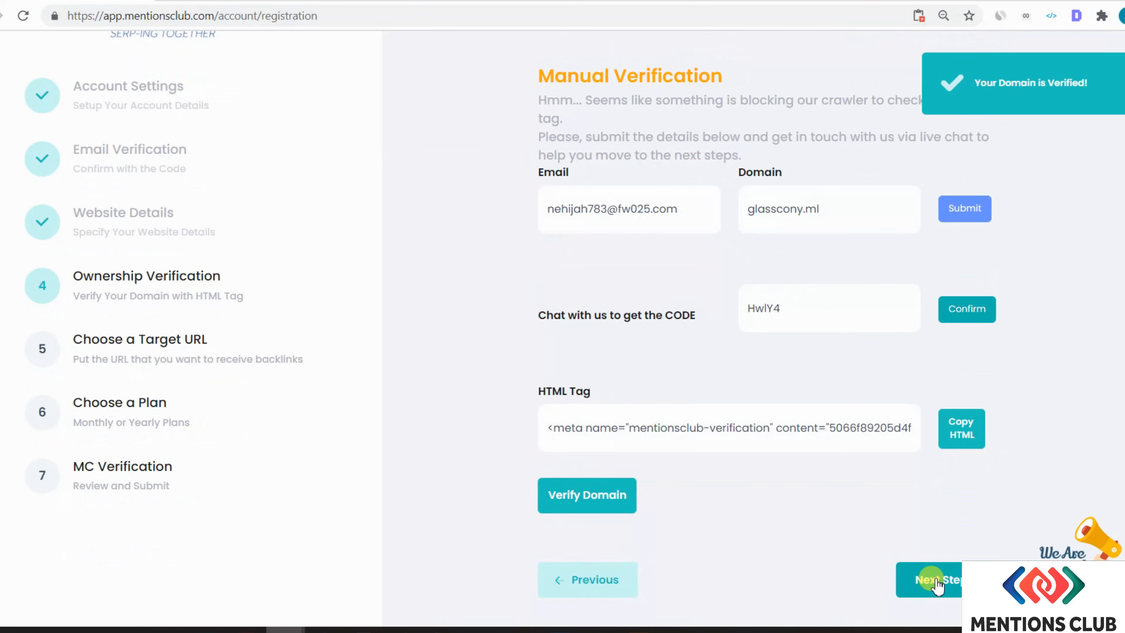
{"action": "left_click", "coordinate": [937, 580]}
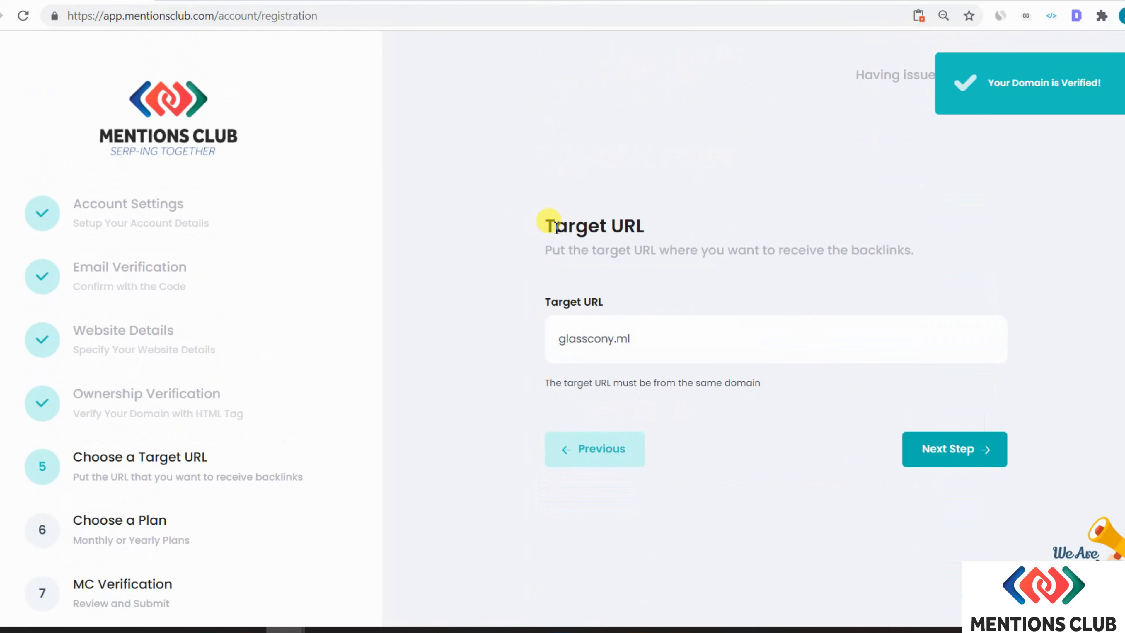
- Set the target URL to glasscony.ml/mytageturl and continue to plan selection
{"action": "left_click_drag", "start_coordinate": [550, 226], "coordinate": [660, 225]}
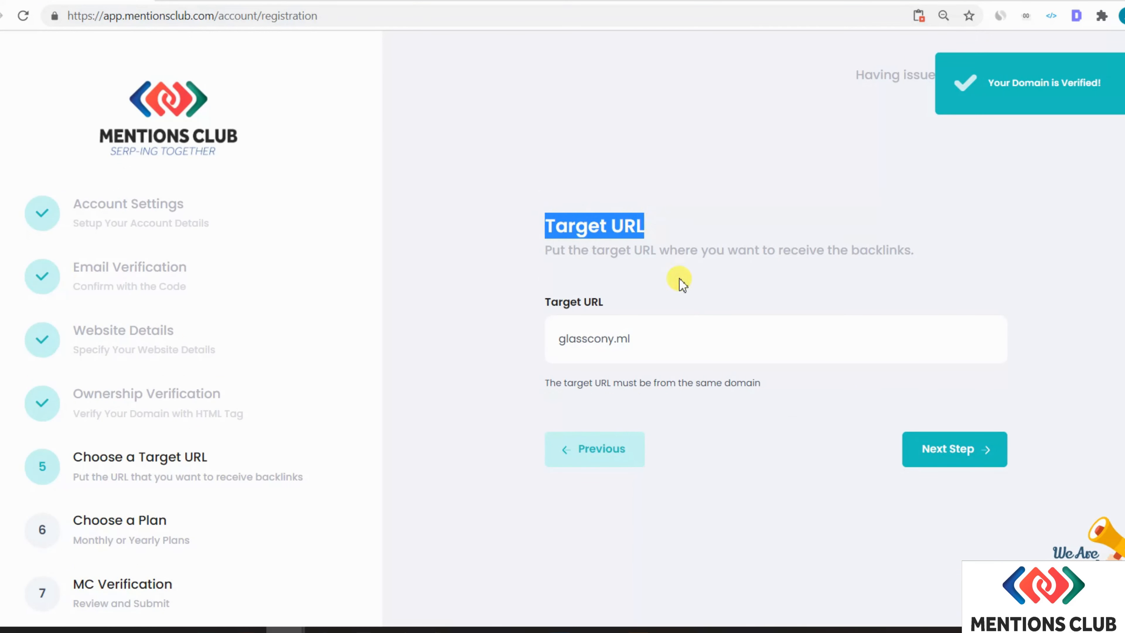
{"action": "left_click", "coordinate": [694, 342]}
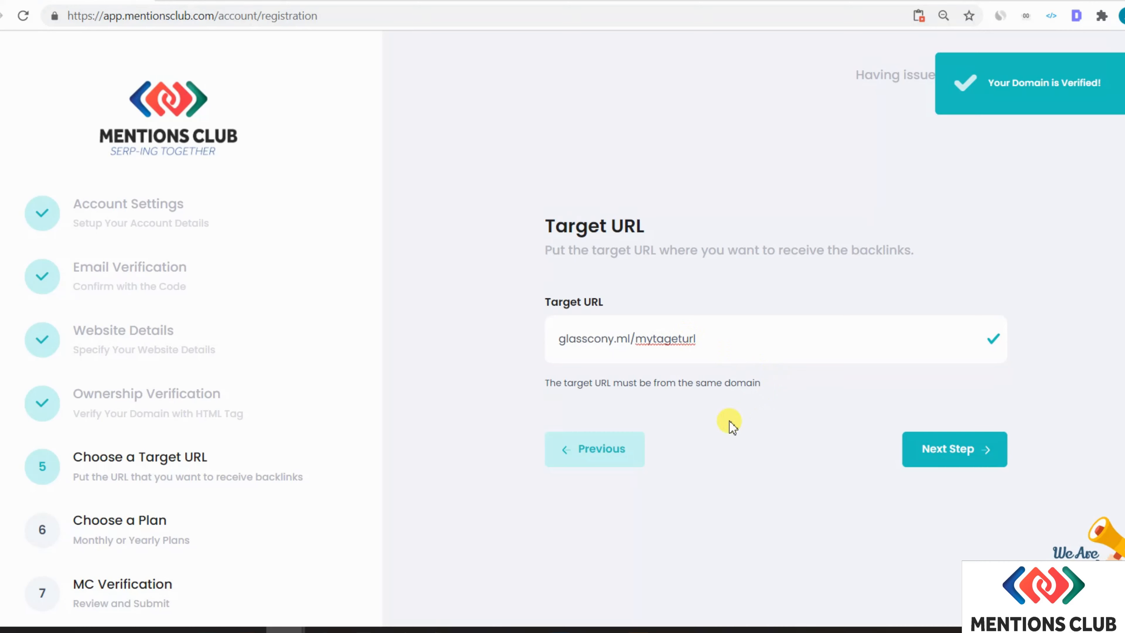
{"action": "left_click_drag", "start_coordinate": [717, 338], "coordinate": [563, 340]}
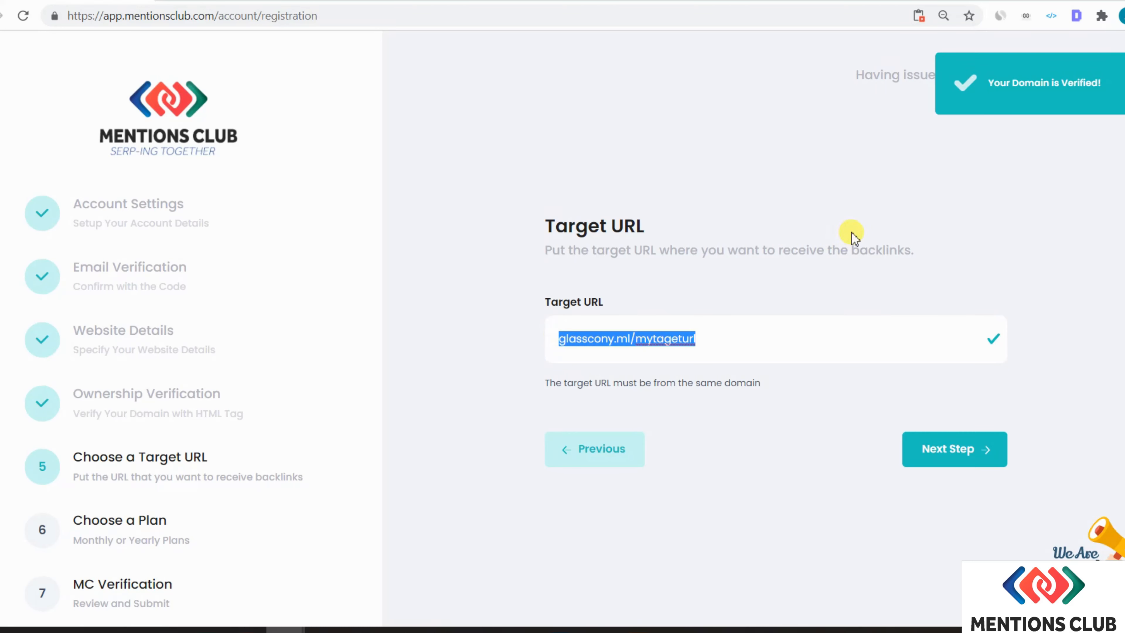
{"action": "left_click", "coordinate": [945, 452]}
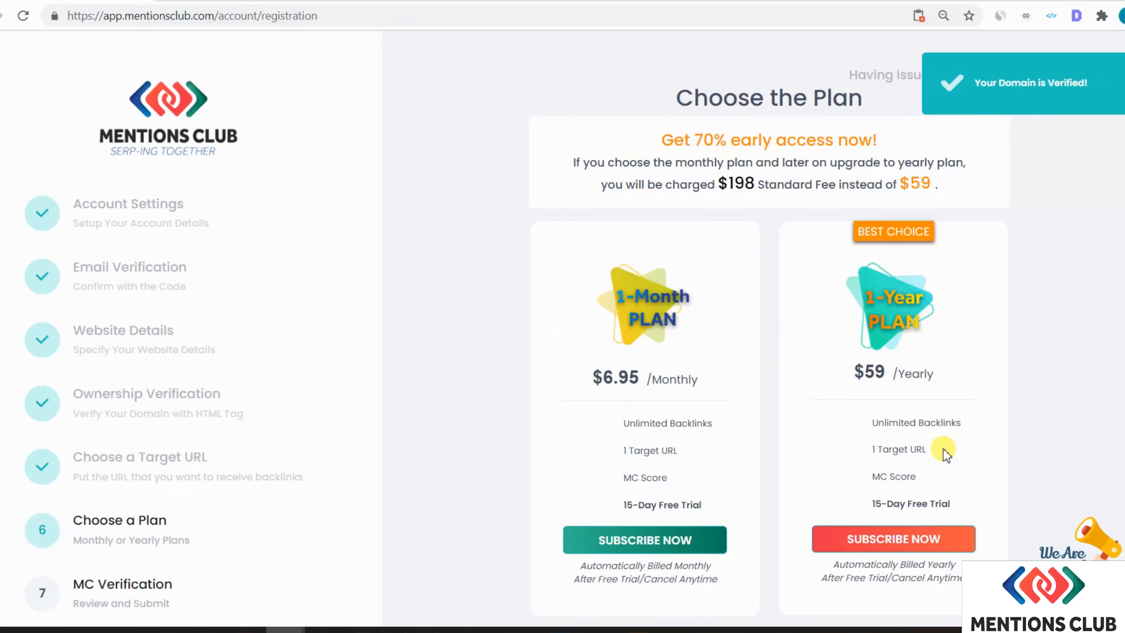
- Review the 70% early-access offer and $198 fee, then subscribe to the $59 1-Year plan
{"action": "scroll", "coordinate": [1022, 323], "scroll_direction": "down", "scroll_amount": 2}
{"action": "scroll", "coordinate": [1023, 326], "scroll_direction": "up", "scroll_amount": 2}
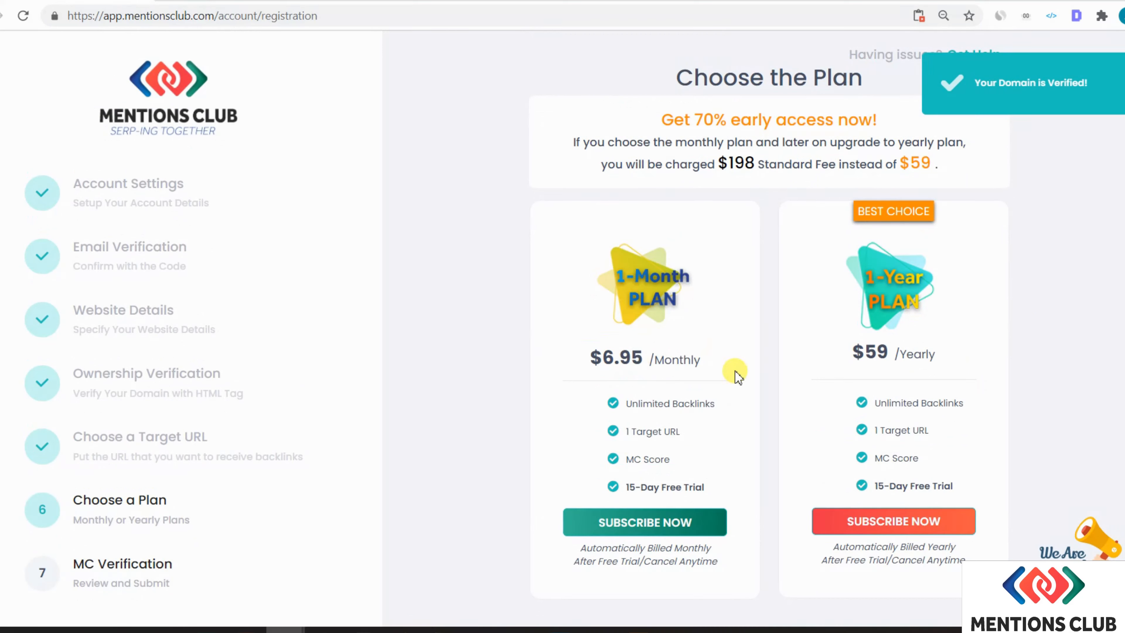
{"action": "left_click_drag", "start_coordinate": [656, 118], "coordinate": [861, 118]}
{"action": "left_click", "coordinate": [585, 127]}
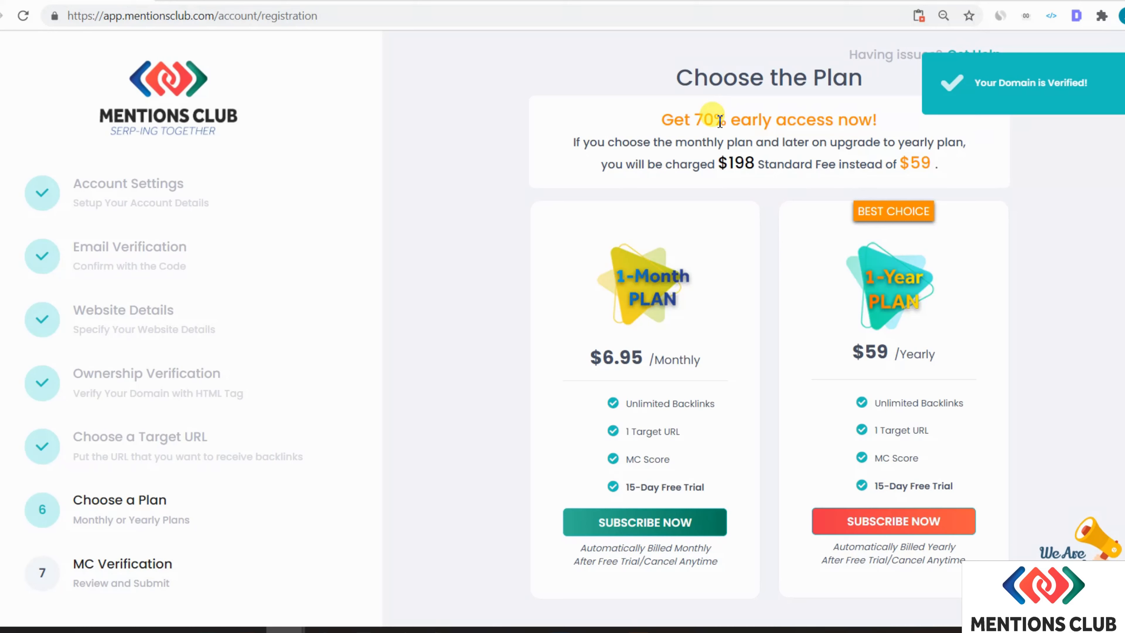
{"action": "left_click_drag", "start_coordinate": [728, 163], "coordinate": [744, 164]}
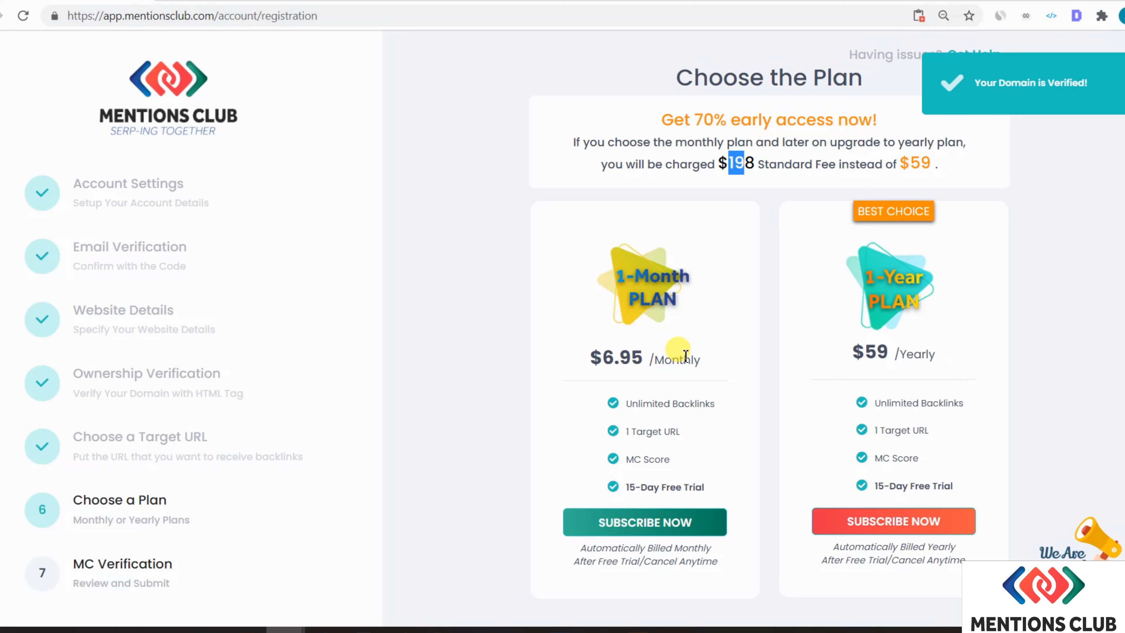
{"action": "left_click", "coordinate": [866, 348]}
{"action": "left_click", "coordinate": [855, 527]}
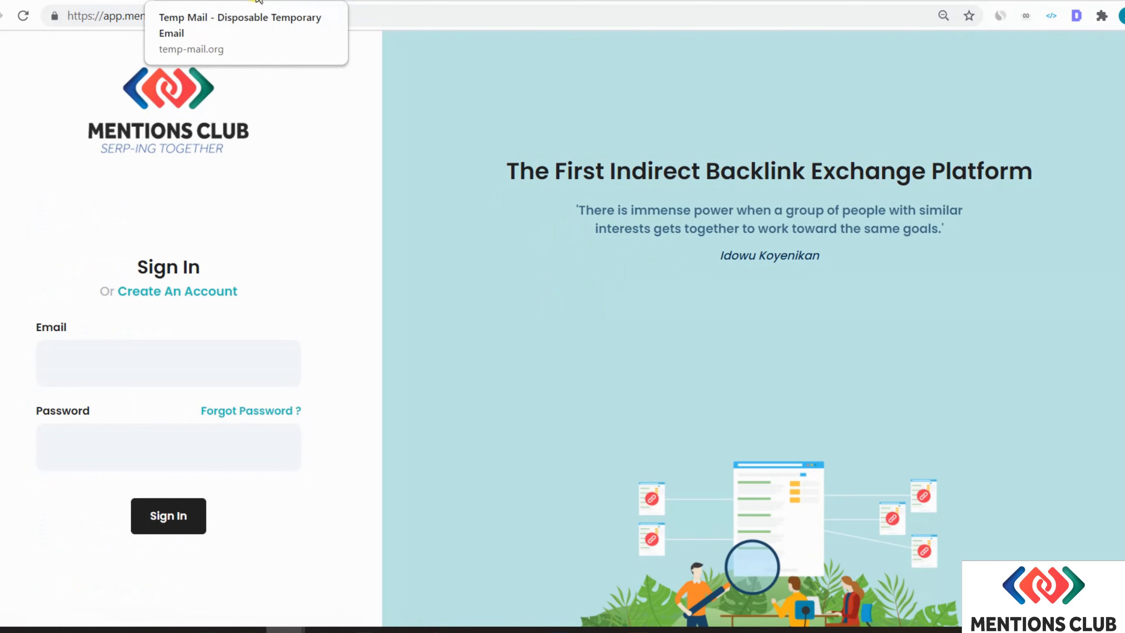
- Switch to the Temp Mail browser tab to view the temporary inbox
{"action": "left_click", "coordinate": [257, 2]}
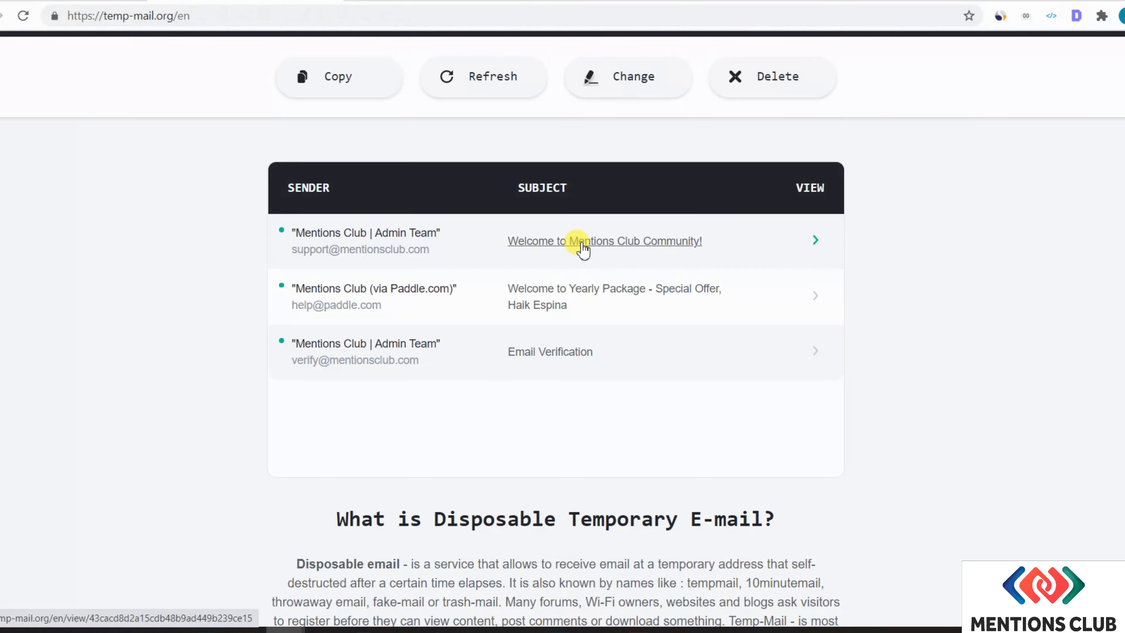
- Check the Yearly Package email's US$59.00/year price and 15-day trial, then return to the inbox
{"action": "left_click", "coordinate": [546, 310]}
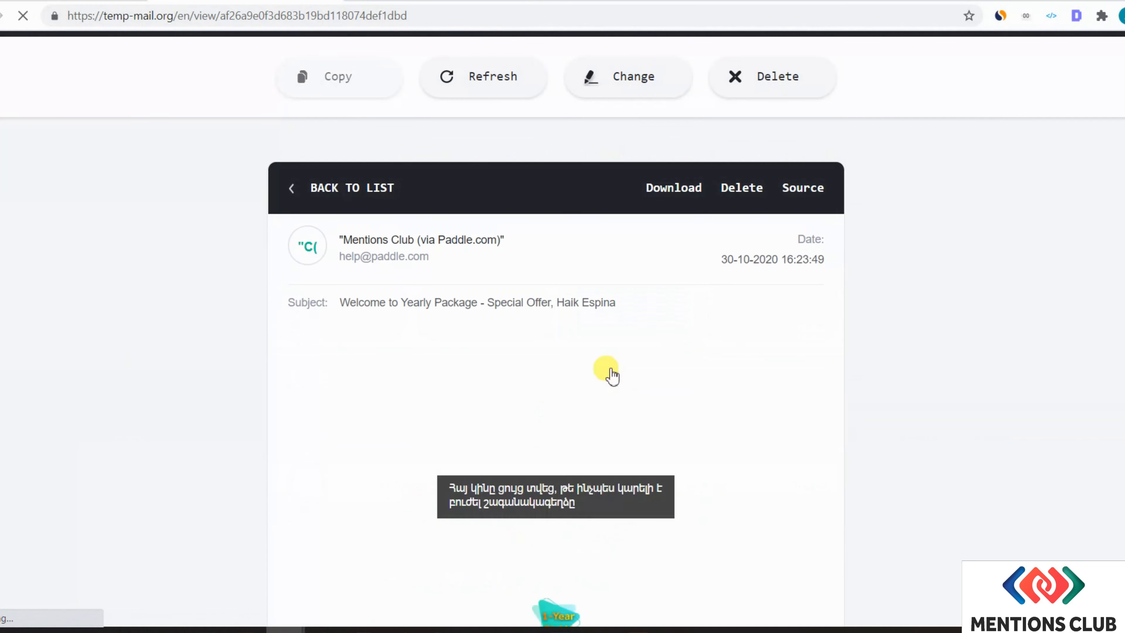
{"action": "scroll", "coordinate": [610, 375], "scroll_direction": "down", "scroll_amount": 10}
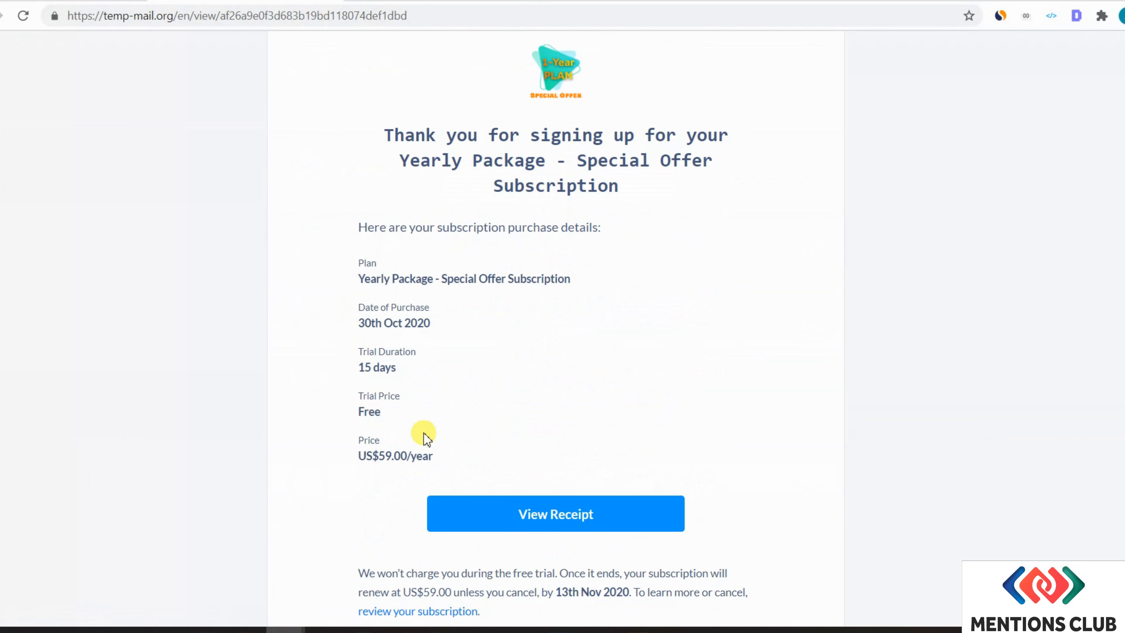
{"action": "left_click_drag", "start_coordinate": [443, 457], "coordinate": [399, 443]}
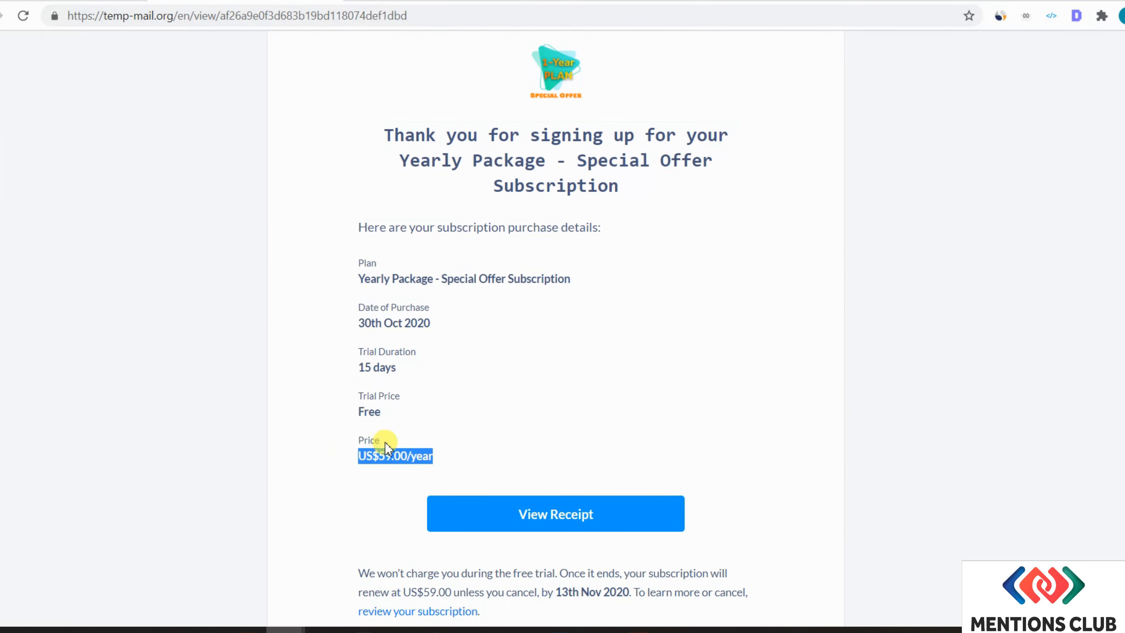
{"action": "left_click", "coordinate": [421, 405]}
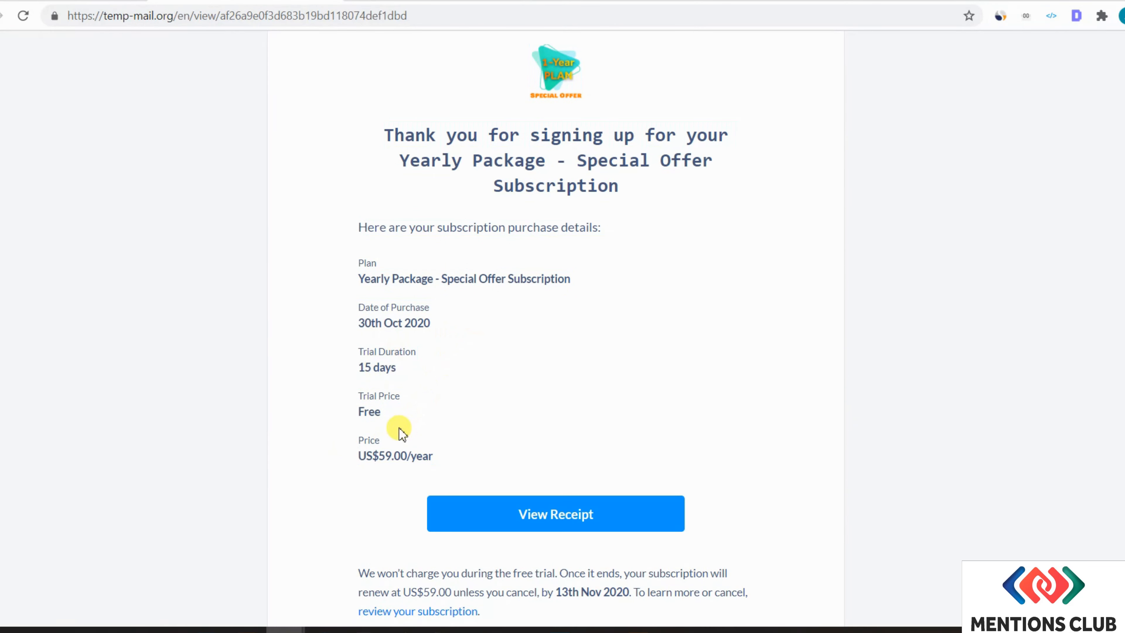
{"action": "left_click_drag", "start_coordinate": [366, 367], "coordinate": [384, 371]}
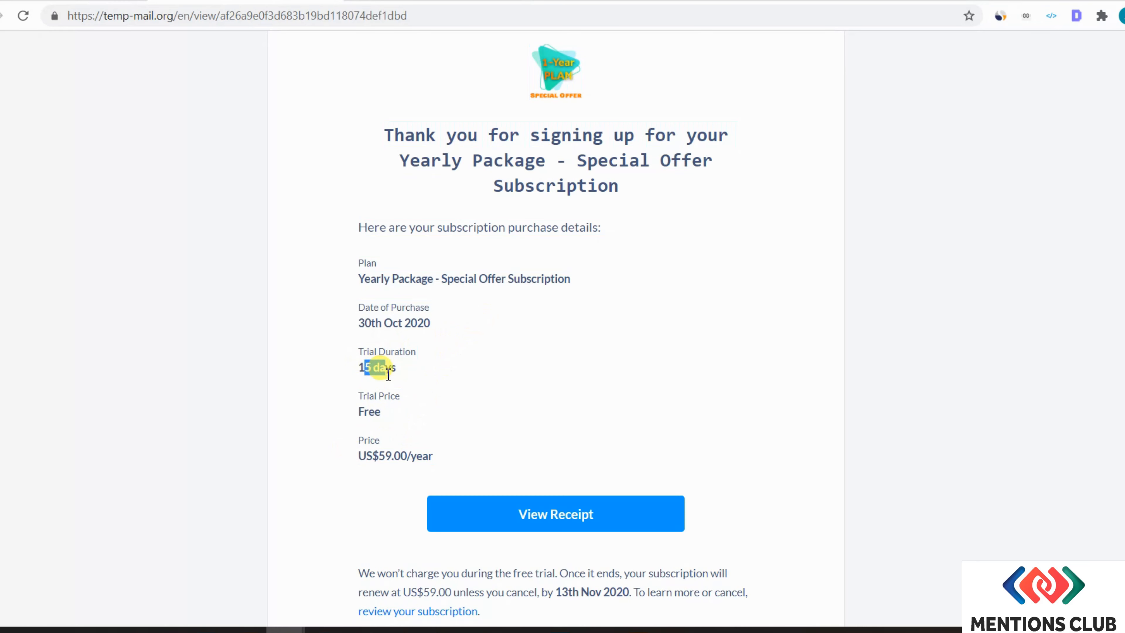
{"action": "scroll", "coordinate": [358, 237], "scroll_direction": "up", "scroll_amount": 15}
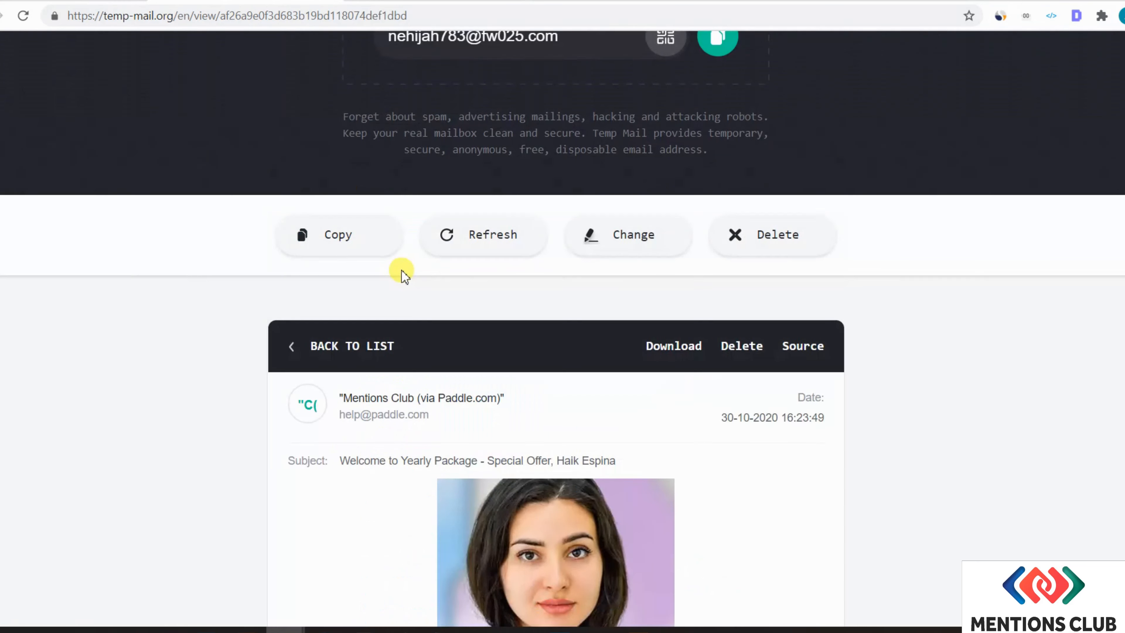
{"action": "left_click", "coordinate": [305, 350]}
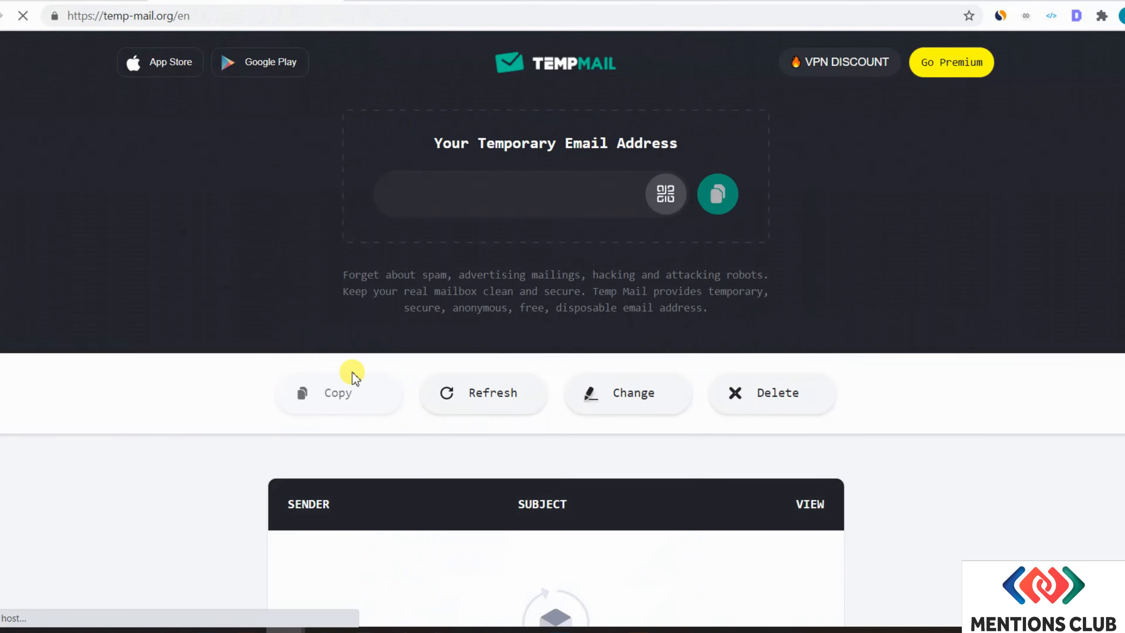
- Open 'Welcome to Mentions Club Community!' and read through its MC Score explanation
{"action": "scroll", "coordinate": [480, 419], "scroll_direction": "down", "scroll_amount": 3}
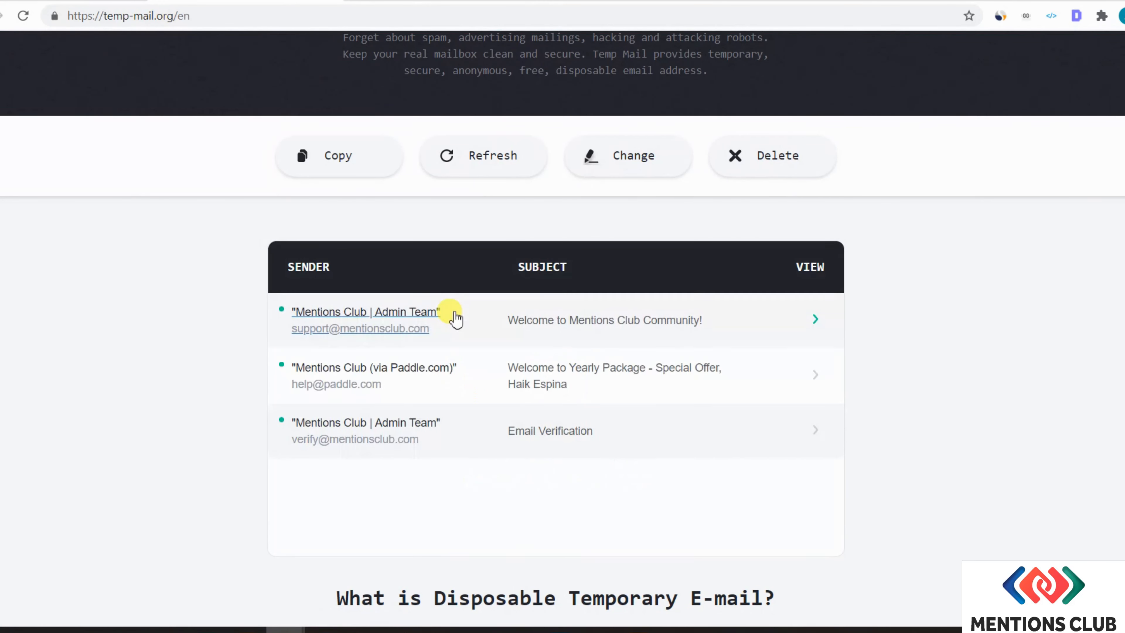
{"action": "left_click", "coordinate": [577, 326]}
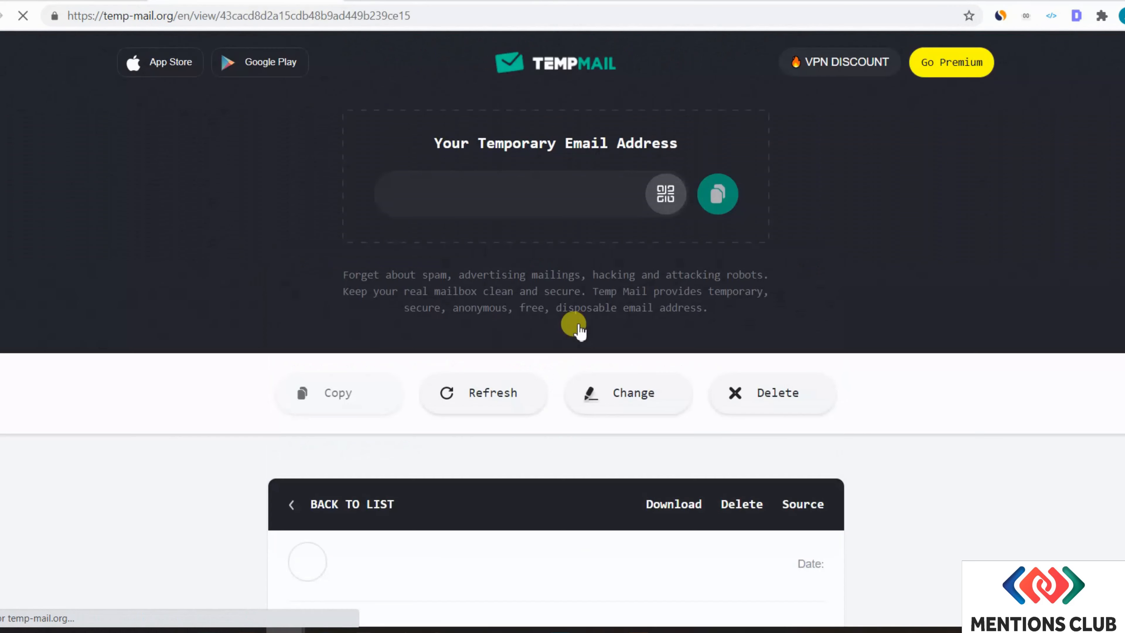
{"action": "scroll", "coordinate": [262, 403], "scroll_direction": "down", "scroll_amount": 5}
{"action": "scroll", "coordinate": [262, 410], "scroll_direction": "down", "scroll_amount": 10}
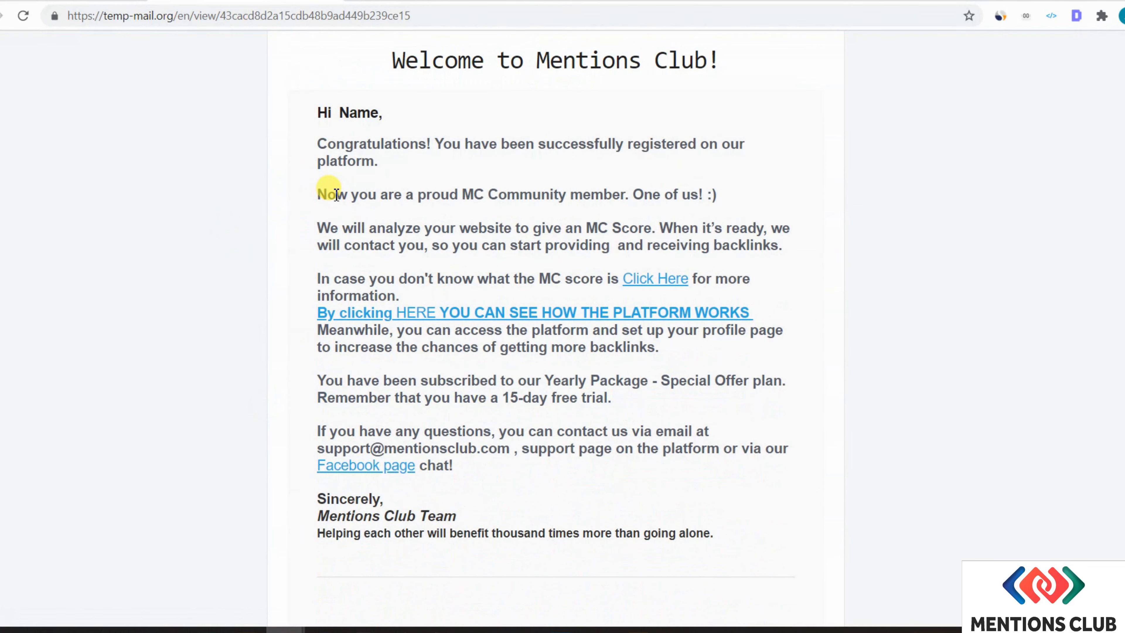
{"action": "left_click_drag", "start_coordinate": [586, 228], "coordinate": [682, 229]}
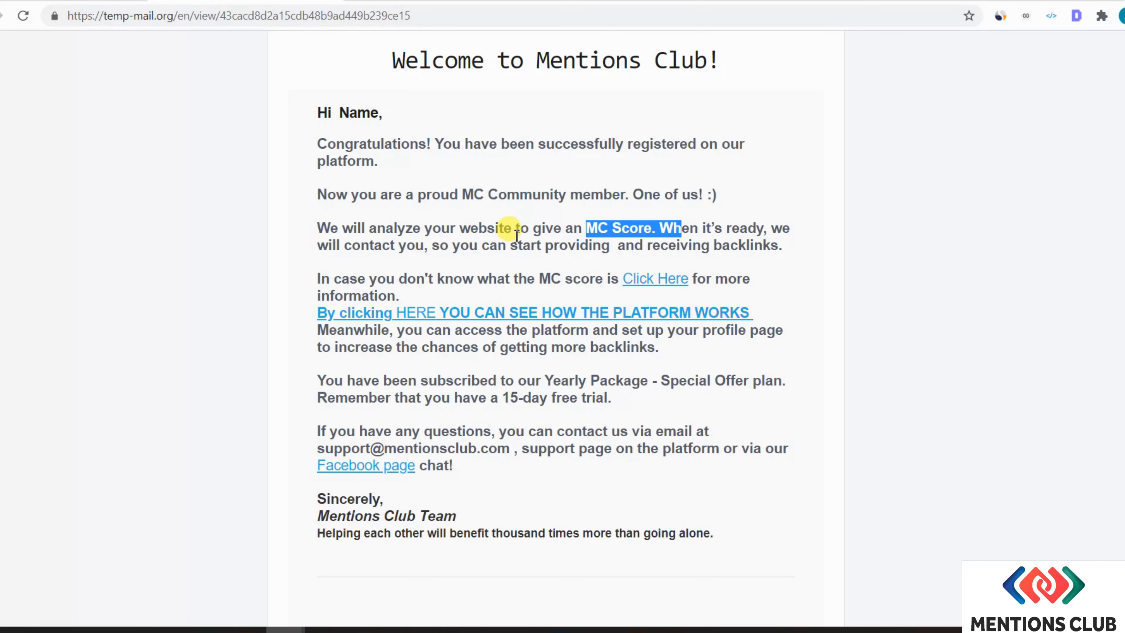
{"action": "left_click_drag", "start_coordinate": [539, 279], "coordinate": [585, 283]}
{"action": "left_click", "coordinate": [585, 283]}
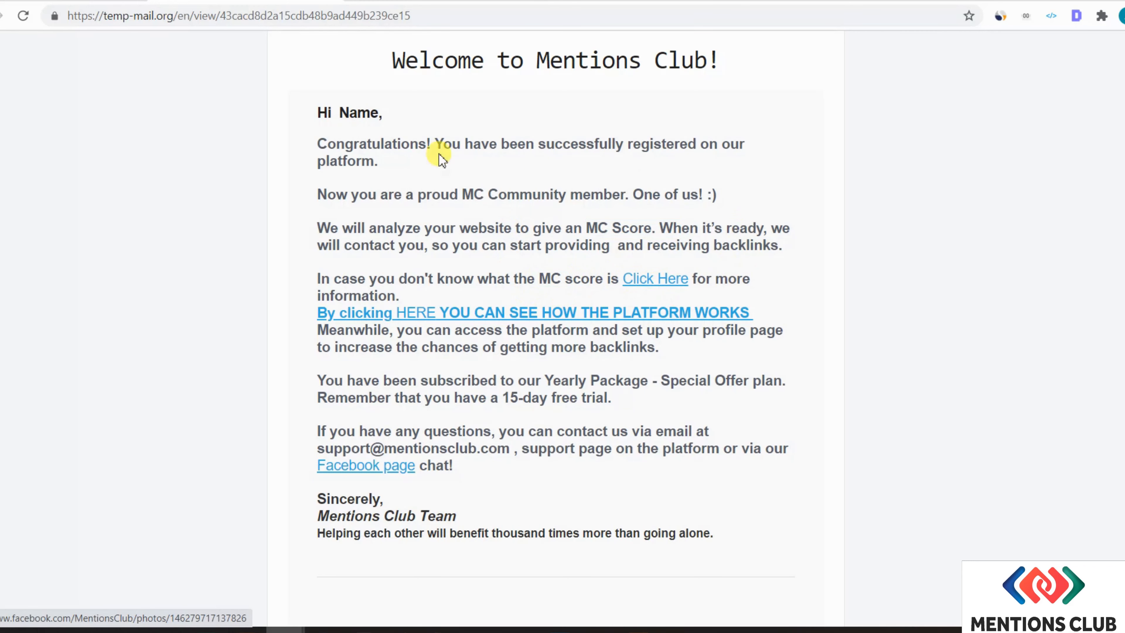